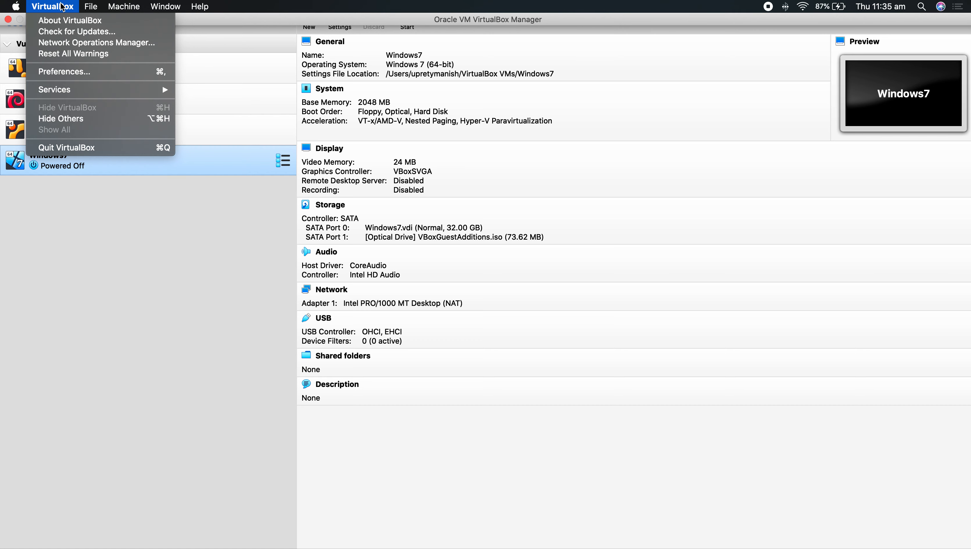
{"action": "left_click", "coordinate": [165, 232]}
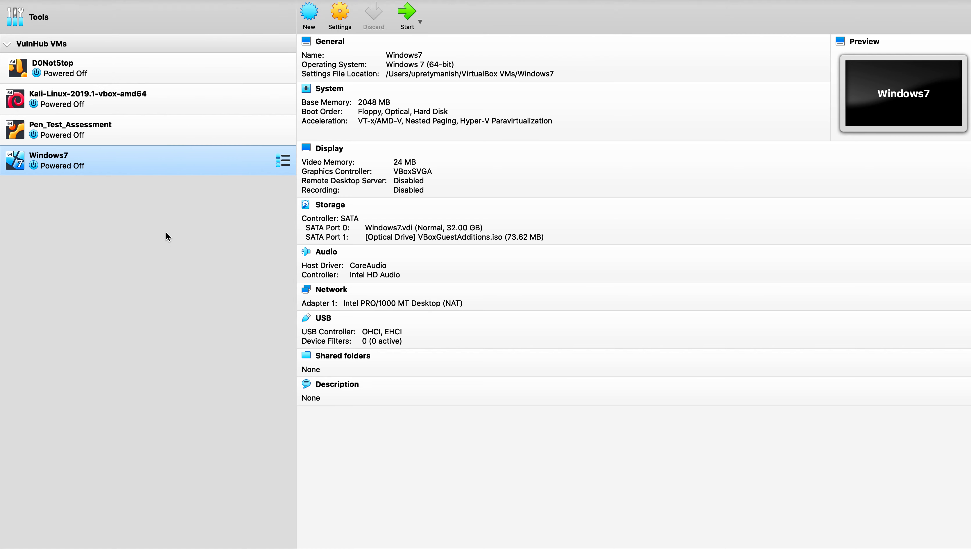
{"action": "mouse_move", "coordinate": [69, 4]}
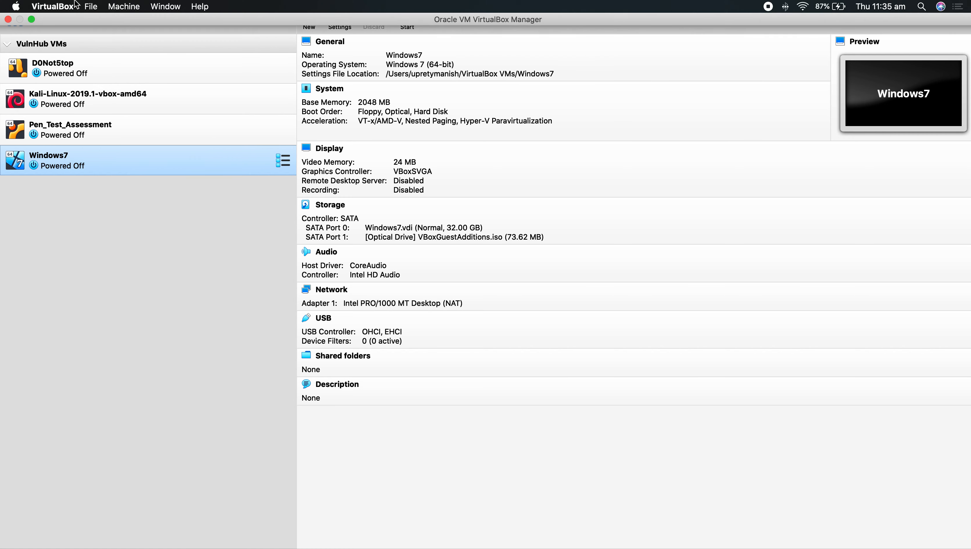
{"action": "mouse_move", "coordinate": [32, 21]}
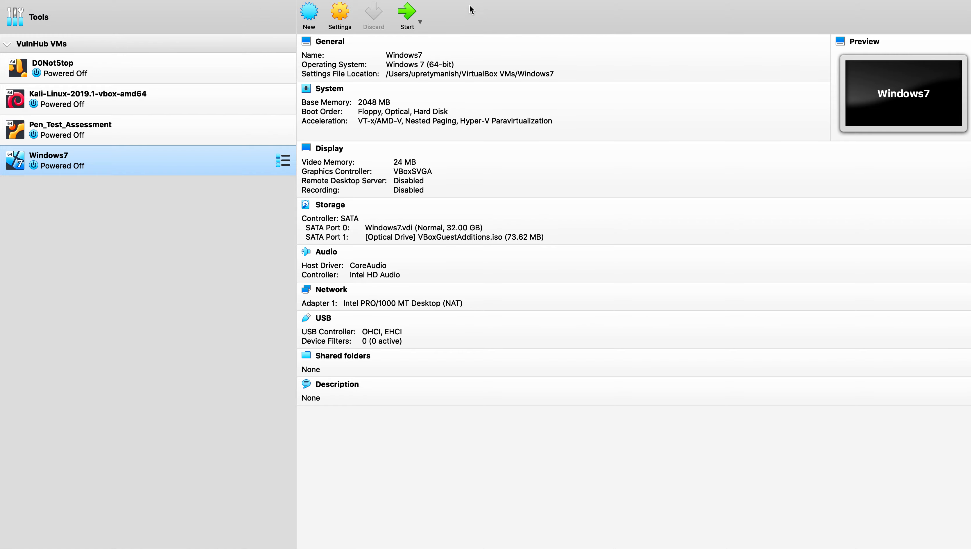
{"action": "mouse_move", "coordinate": [450, 10]}
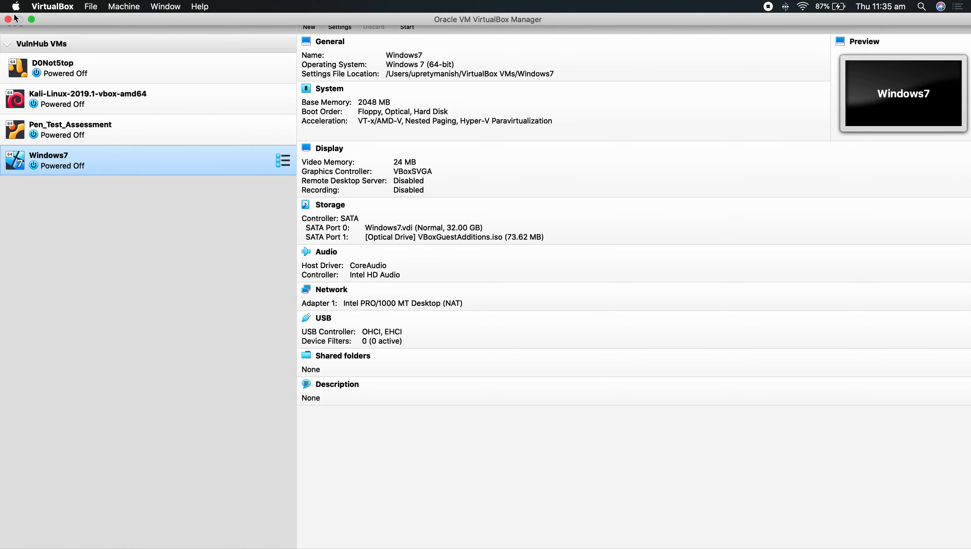
Leave full screen and open the ISO WINDOW7 folder on the desktop to view the Windows 7 ISO file.
{"action": "left_click", "coordinate": [32, 19]}
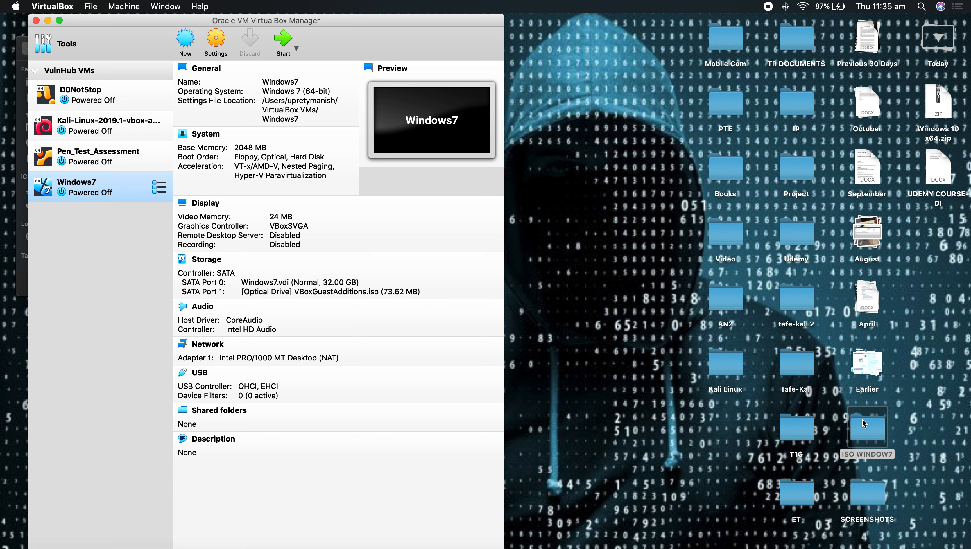
{"action": "left_click", "coordinate": [860, 428]}
{"action": "double_click", "coordinate": [861, 428]}
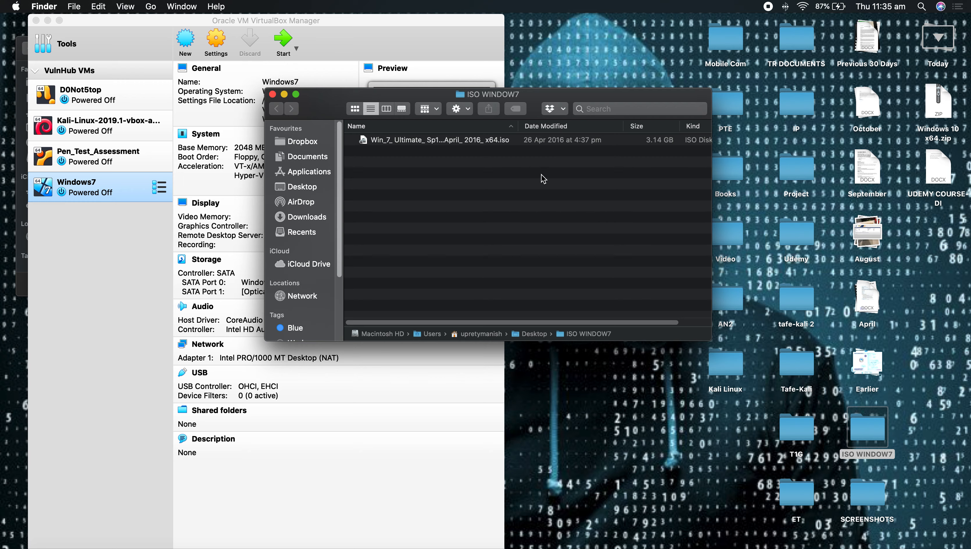
{"action": "left_click", "coordinate": [295, 93]}
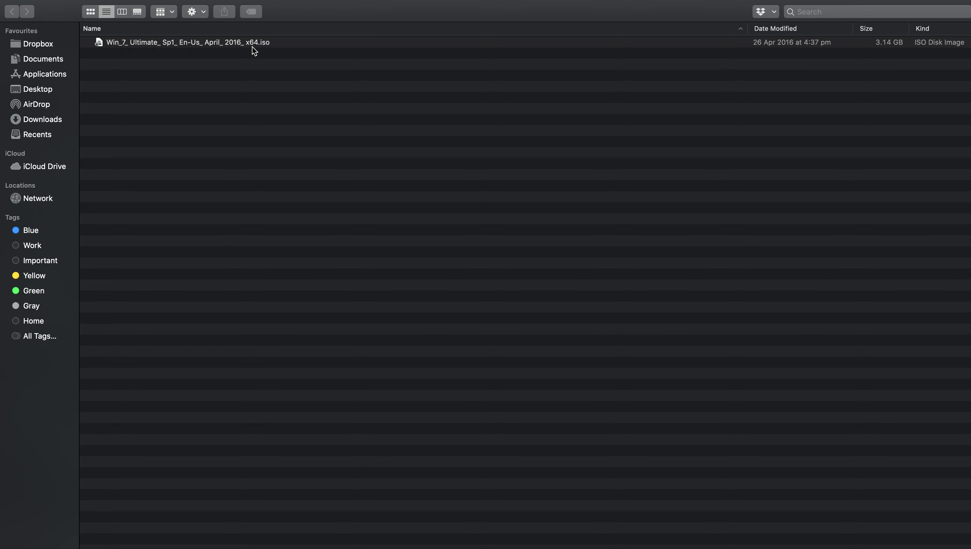
{"action": "key", "text": "ctrl+Left"}
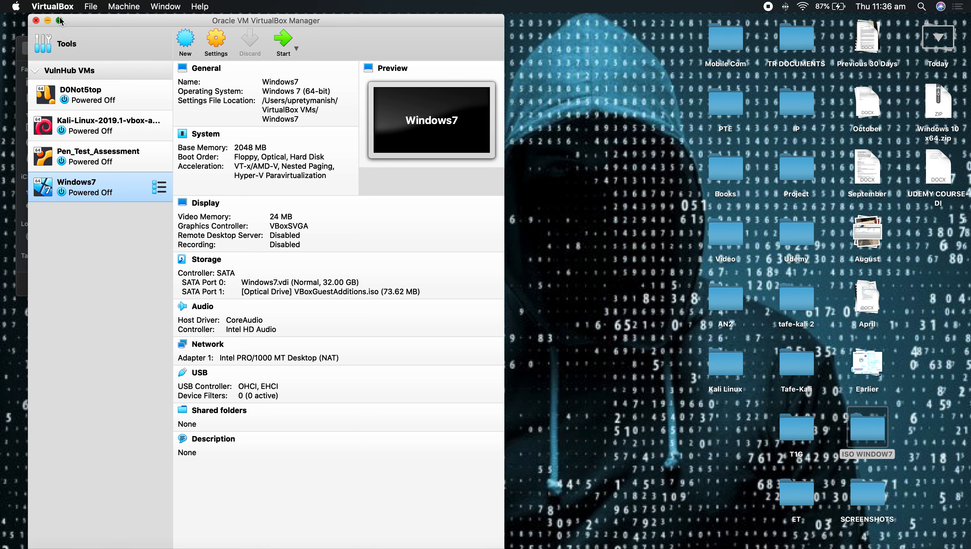
Start a new virtual machine named Window7 with type Microsoft Windows and version Windows 7 (64-bit).
{"action": "left_click", "coordinate": [60, 20]}
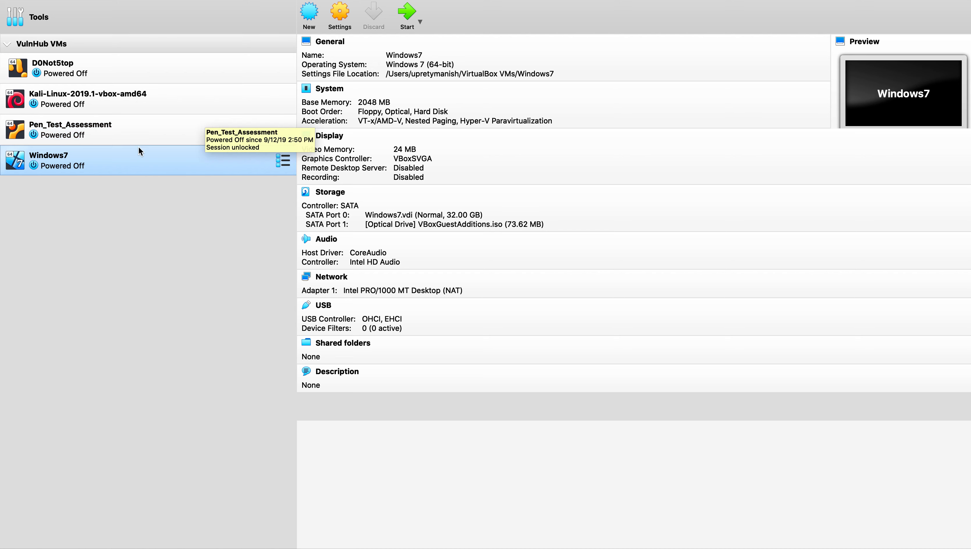
{"action": "left_click", "coordinate": [309, 15]}
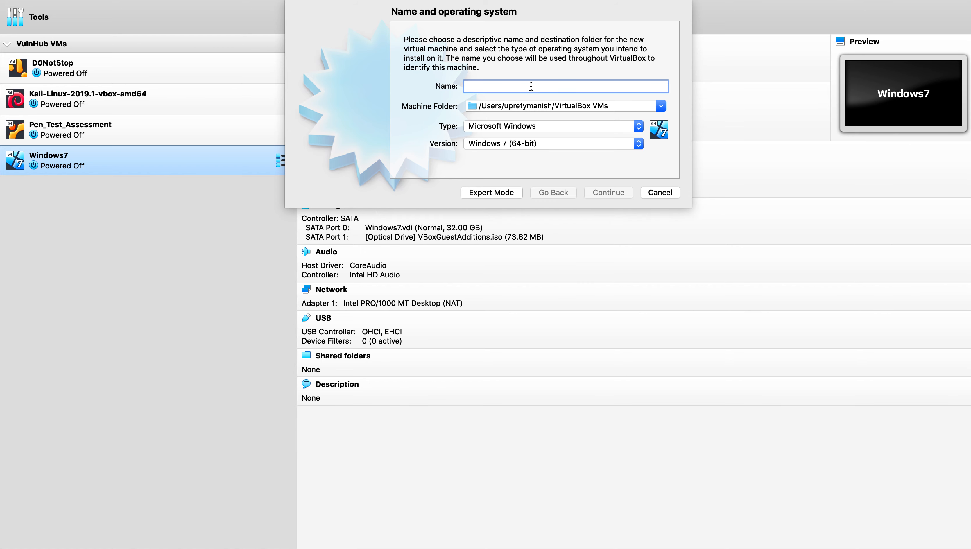
{"action": "type", "text": "Wi"}
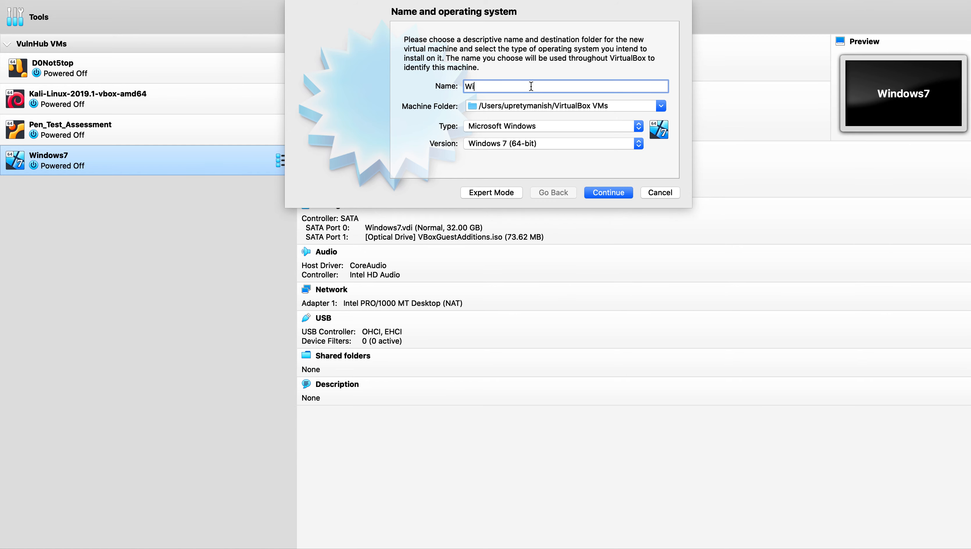
{"action": "type", "text": "ndow7xx"}
{"action": "key", "text": "BackSpace"}
{"action": "key", "text": "BackSpace"}
{"action": "key", "text": "BackSpace"}
{"action": "type", "text": "10"}
{"action": "key", "text": "BackSpace"}
{"action": "key", "text": "BackSpace"}
{"action": "type", "text": "7"}
{"action": "left_click", "coordinate": [598, 192]}
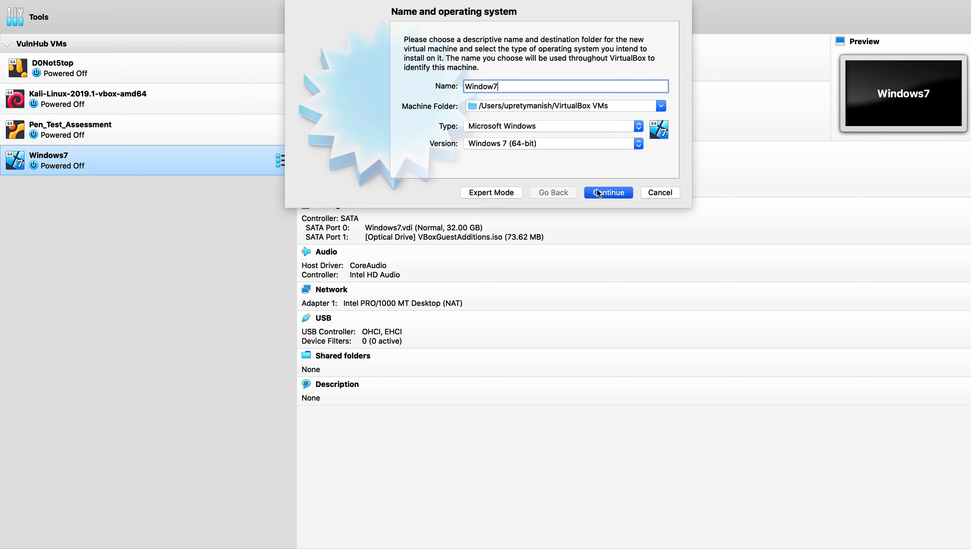
{"action": "left_click", "coordinate": [598, 192]}
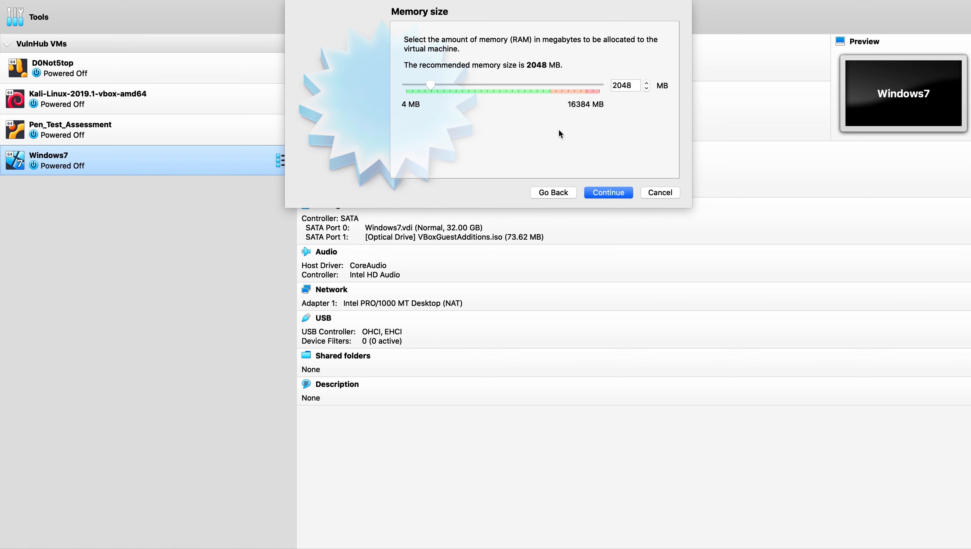
Accept 2048 MB of memory and choose to create a virtual hard disk now for the new machine.
{"action": "left_click", "coordinate": [611, 194]}
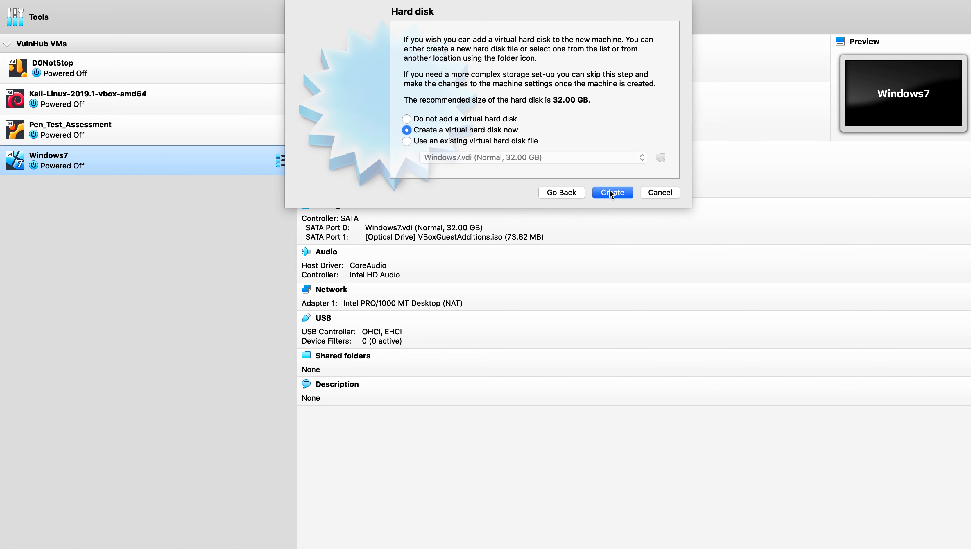
{"action": "left_click", "coordinate": [464, 143]}
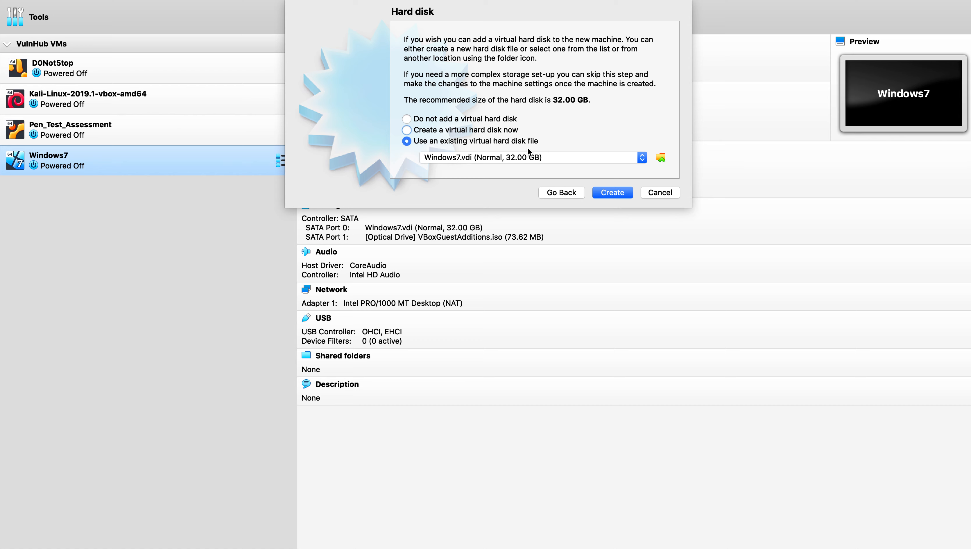
{"action": "left_click", "coordinate": [498, 133]}
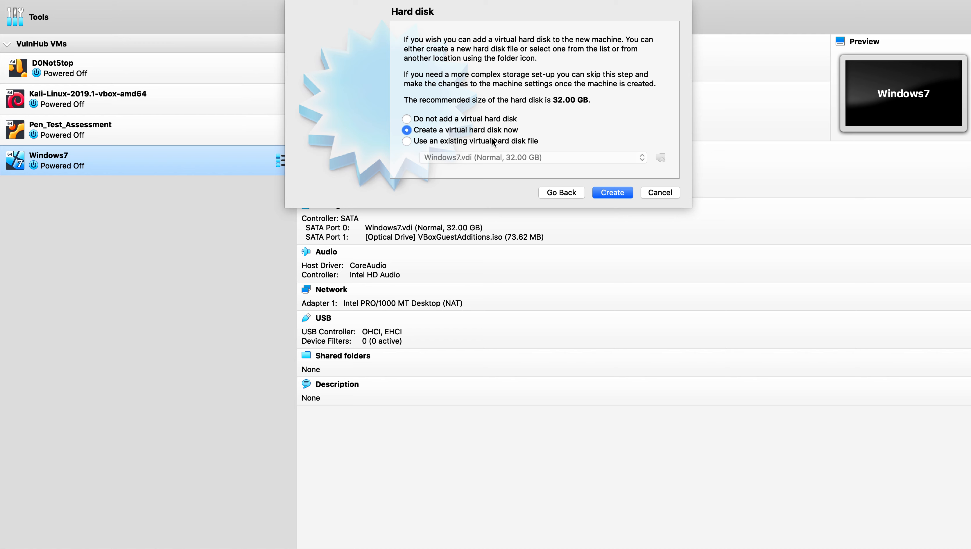
{"action": "left_click", "coordinate": [594, 191]}
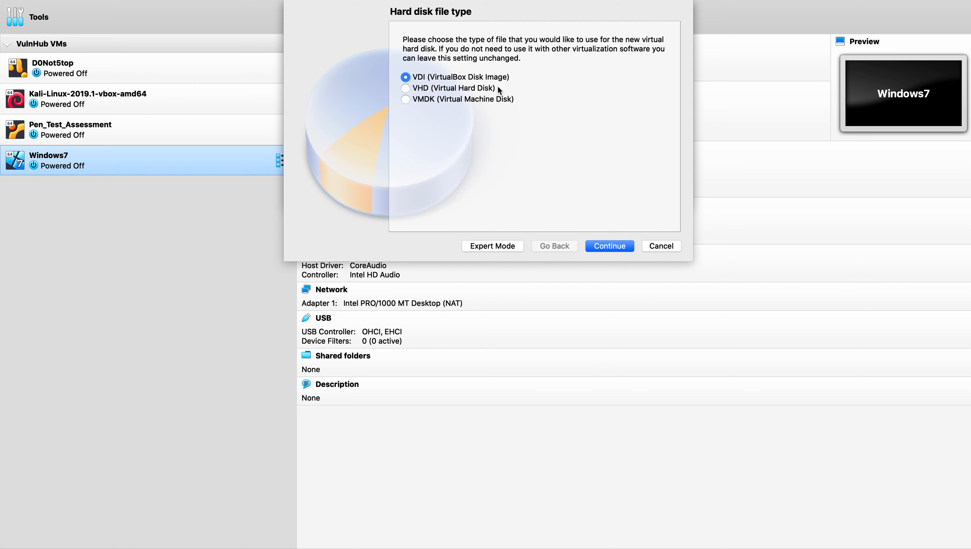
Create the virtual hard disk as a dynamically allocated VDI with a size of 32.00 GB.
{"action": "left_click", "coordinate": [594, 247]}
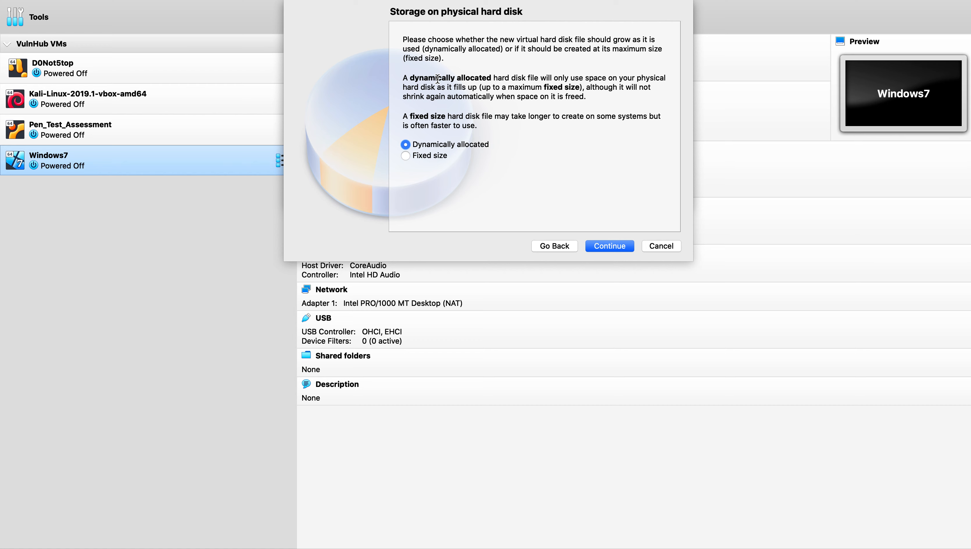
{"action": "left_click", "coordinate": [614, 250]}
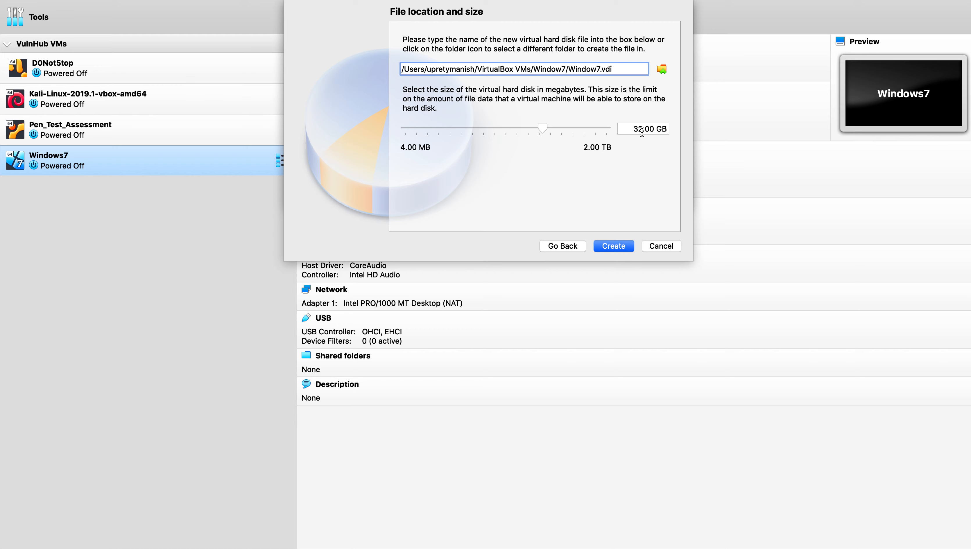
{"action": "left_click", "coordinate": [618, 242]}
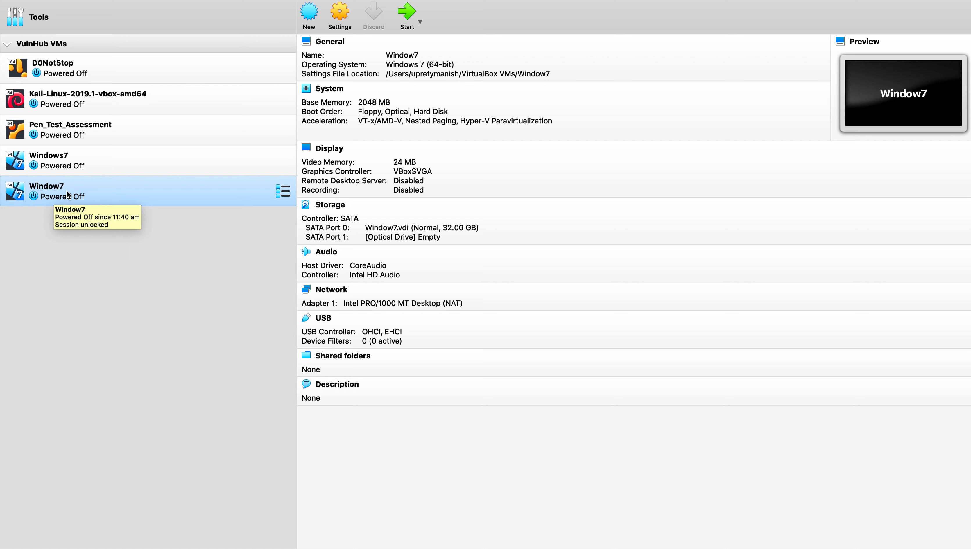
In the Window7 machine's storage settings, insert Win_7_ Ultimate_ Sp1_ En-Us_ April_ 2016_ x64.iso into the empty optical drive and save the settings.
{"action": "right_click", "coordinate": [67, 193]}
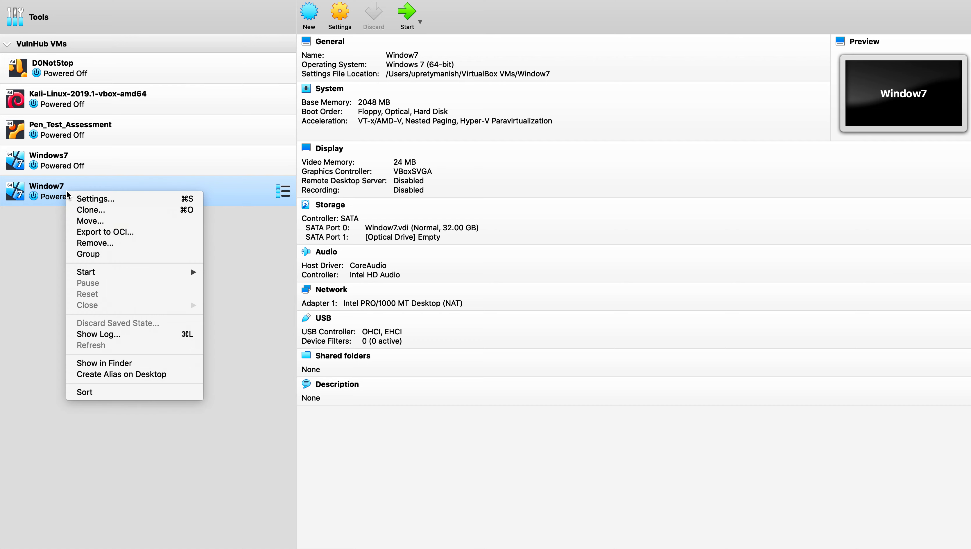
{"action": "left_click", "coordinate": [93, 199]}
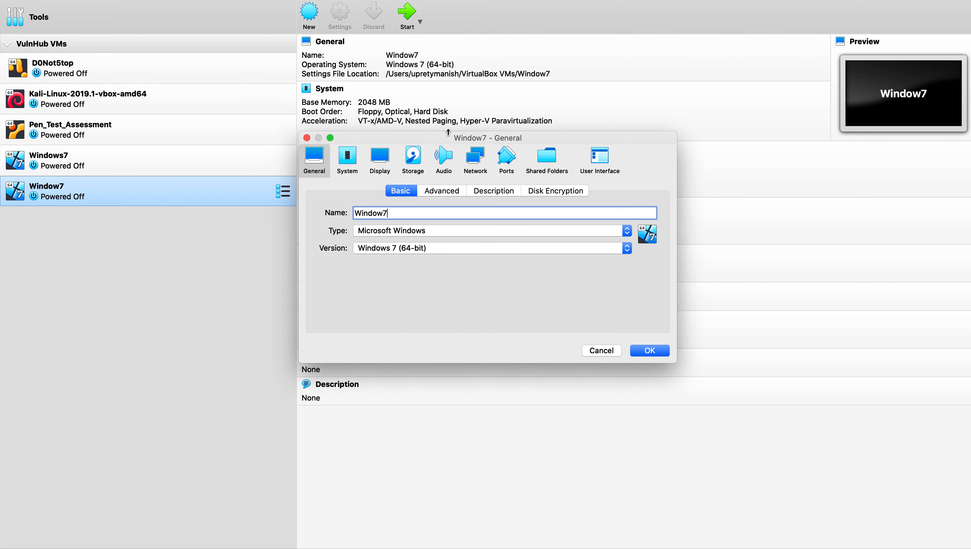
{"action": "left_click", "coordinate": [419, 163]}
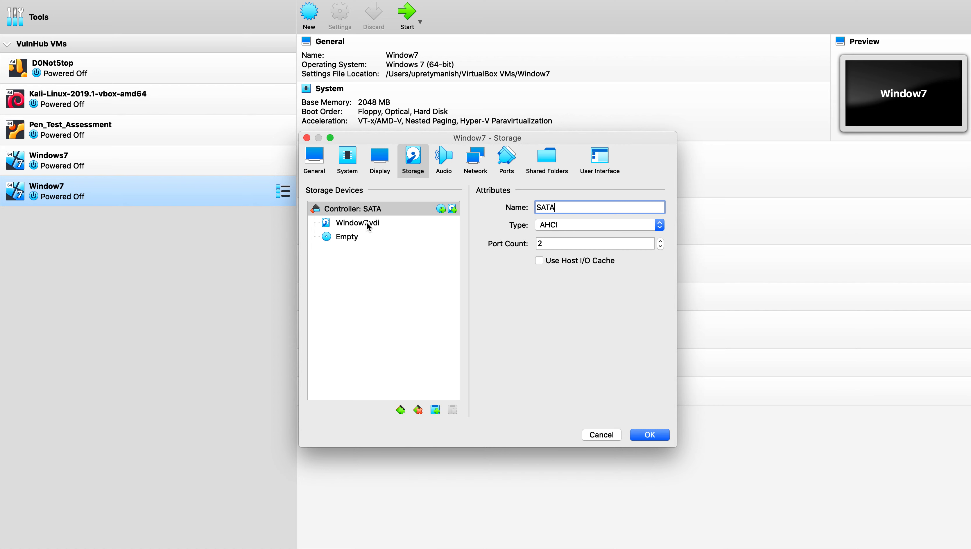
{"action": "mouse_move", "coordinate": [378, 229]}
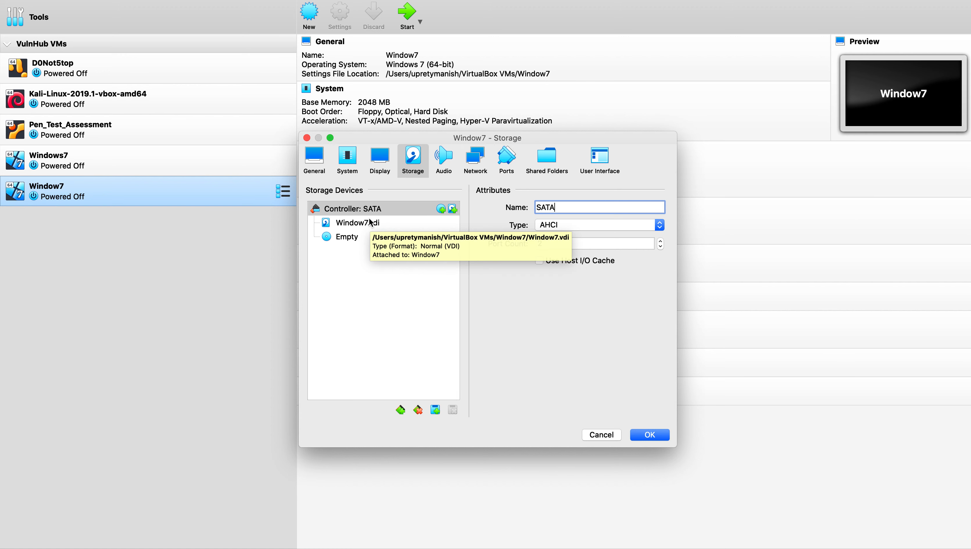
{"action": "mouse_move", "coordinate": [357, 241]}
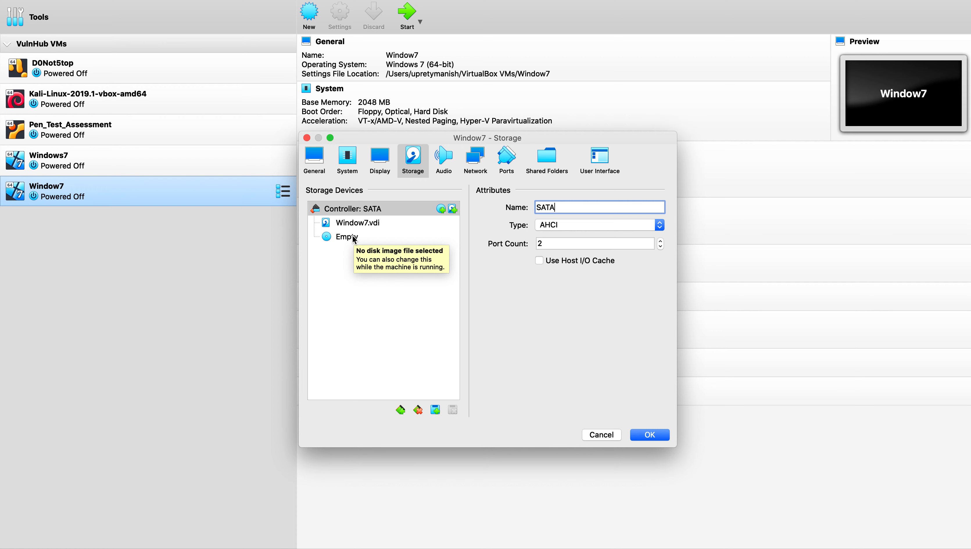
{"action": "left_click", "coordinate": [352, 237]}
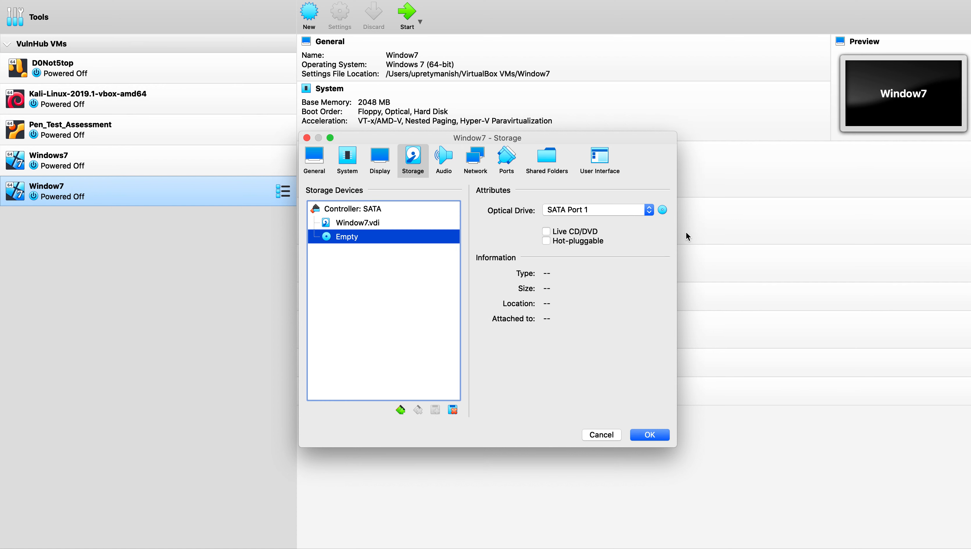
{"action": "left_click", "coordinate": [662, 210]}
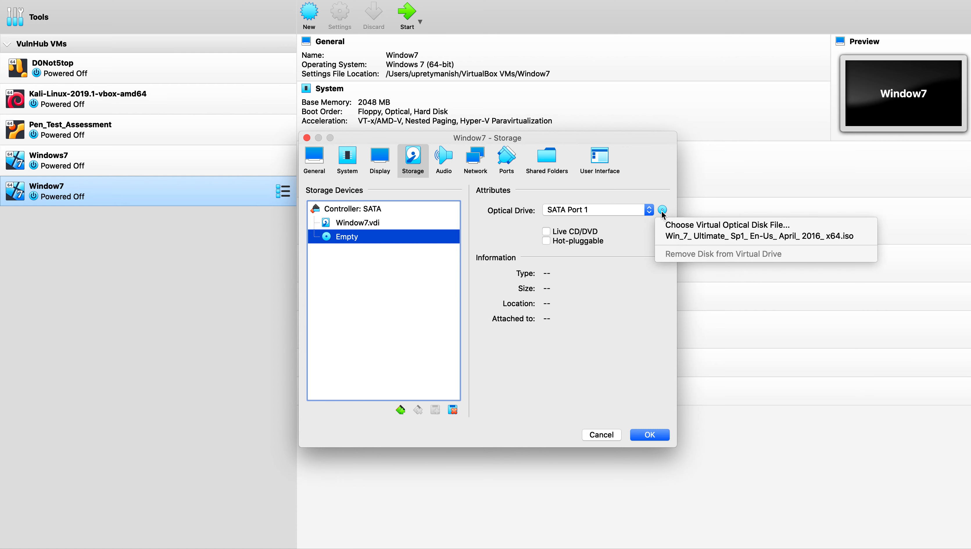
{"action": "left_click", "coordinate": [674, 237]}
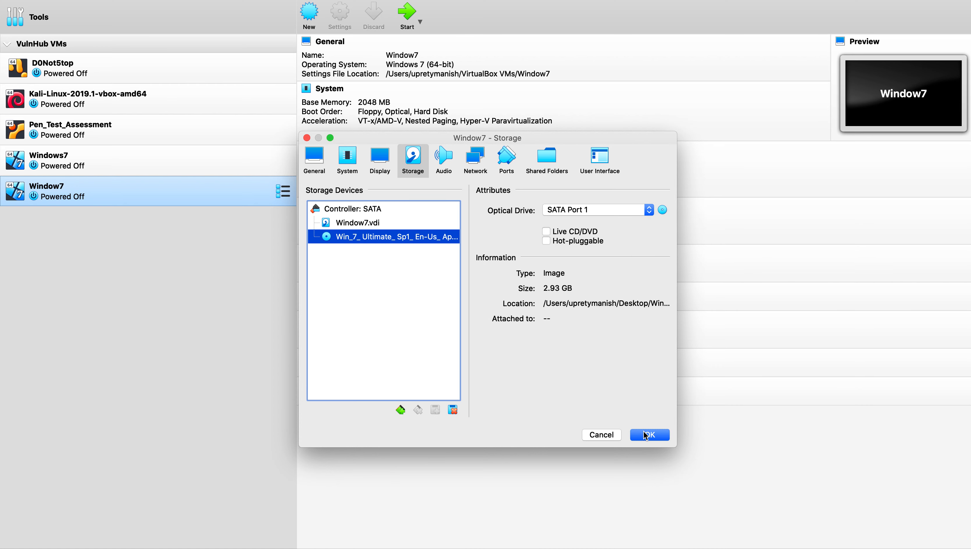
{"action": "left_click", "coordinate": [643, 432]}
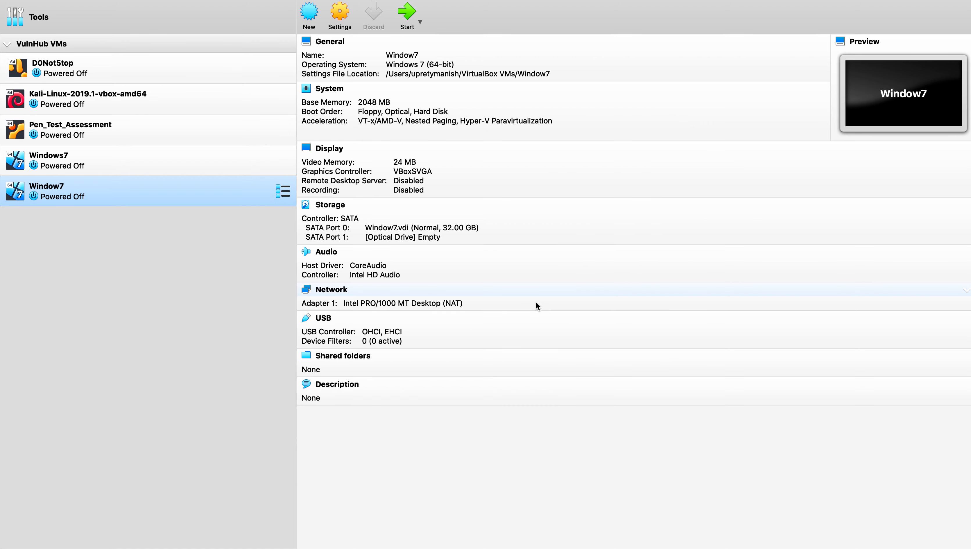
Start the Window7 virtual machine and show its window in full screen.
{"action": "double_click", "coordinate": [216, 186]}
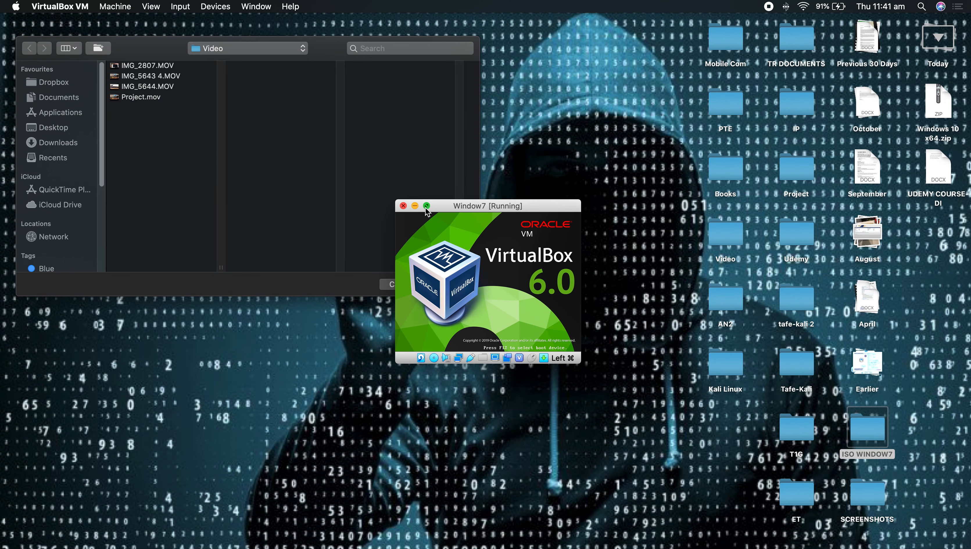
{"action": "left_click", "coordinate": [426, 206]}
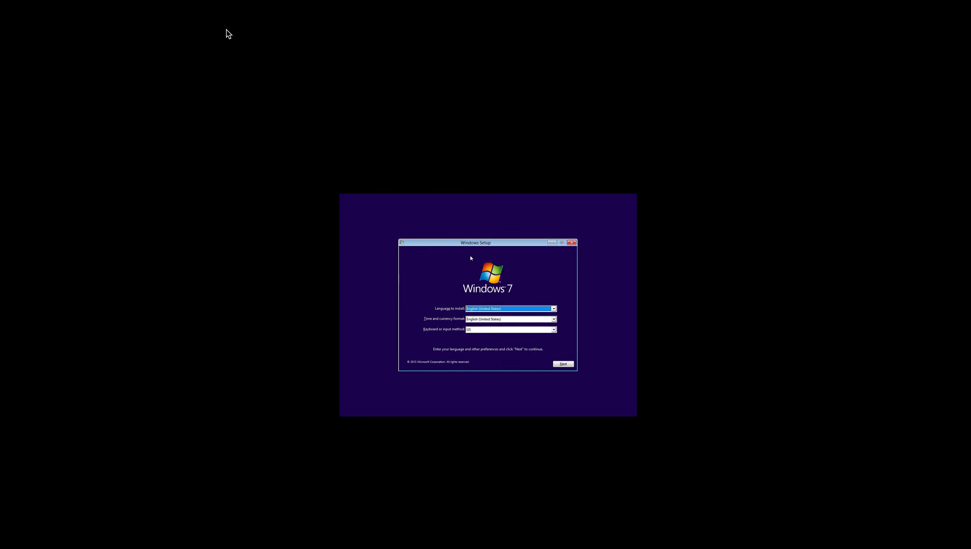
Switch the running Window7 machine to scaled mode and enlarge its window upward.
{"action": "mouse_move", "coordinate": [174, 10]}
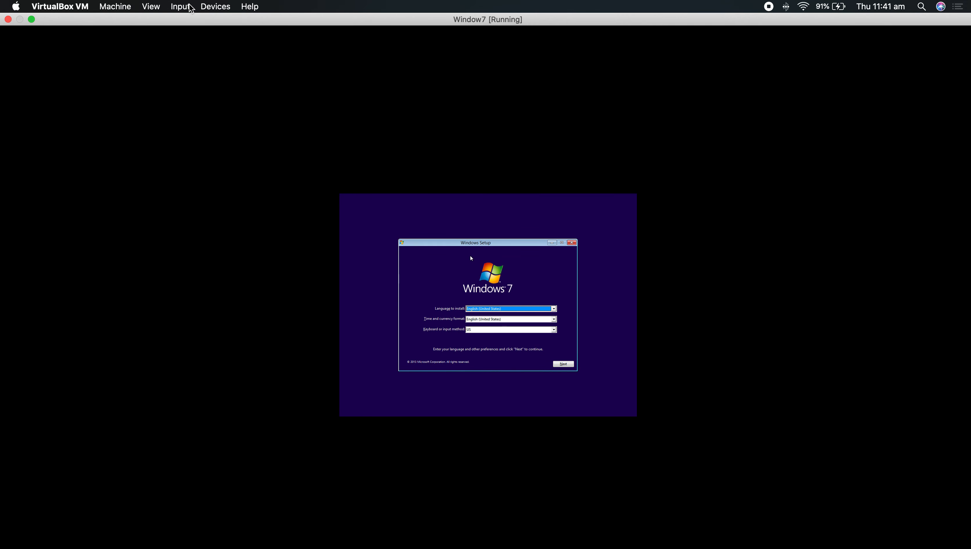
{"action": "left_click", "coordinate": [149, 7]}
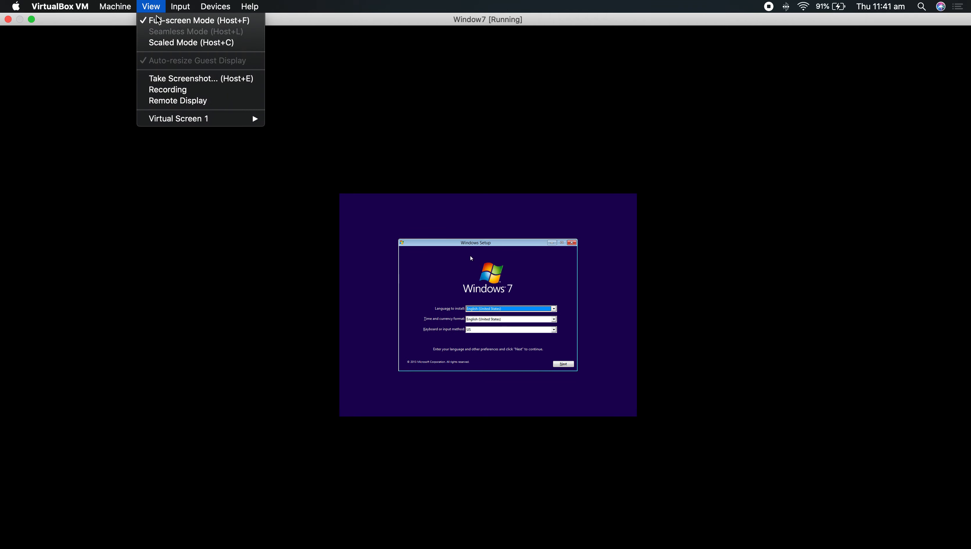
{"action": "left_click", "coordinate": [165, 43]}
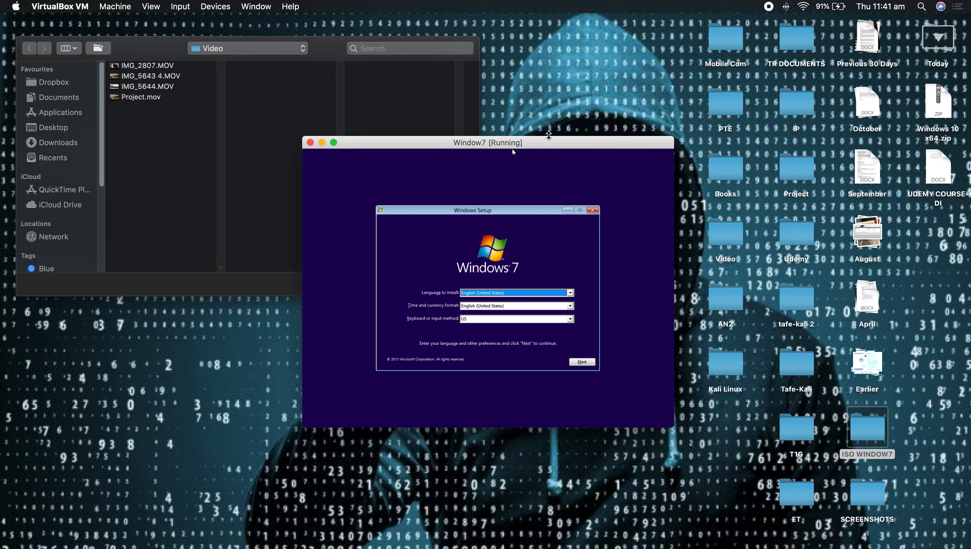
{"action": "left_click_drag", "start_coordinate": [549, 137], "coordinate": [522, 29]}
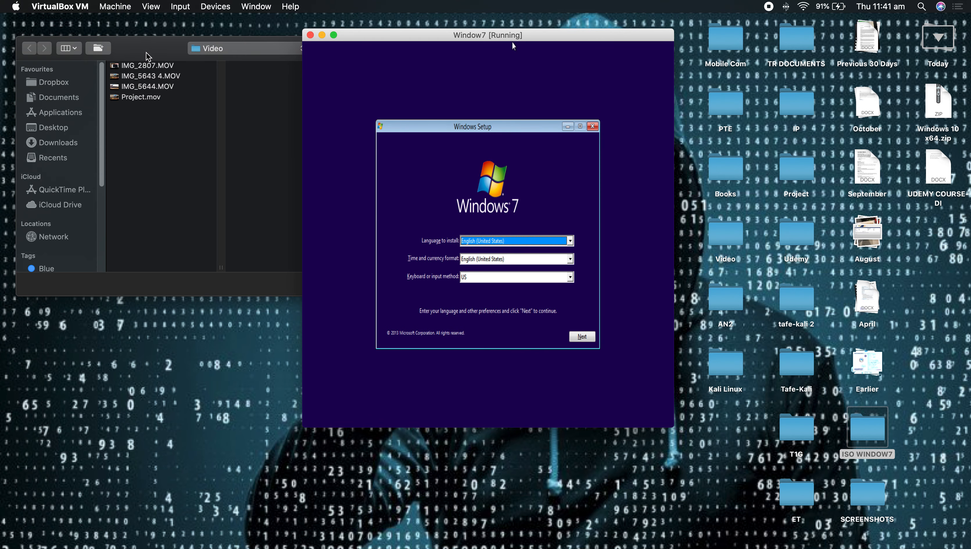
Dismiss the QuickTime Player file dialog, then reposition the Window7 machine window and enlarge it in width and height.
{"action": "left_click", "coordinate": [147, 54]}
{"action": "key", "text": "Escape"}
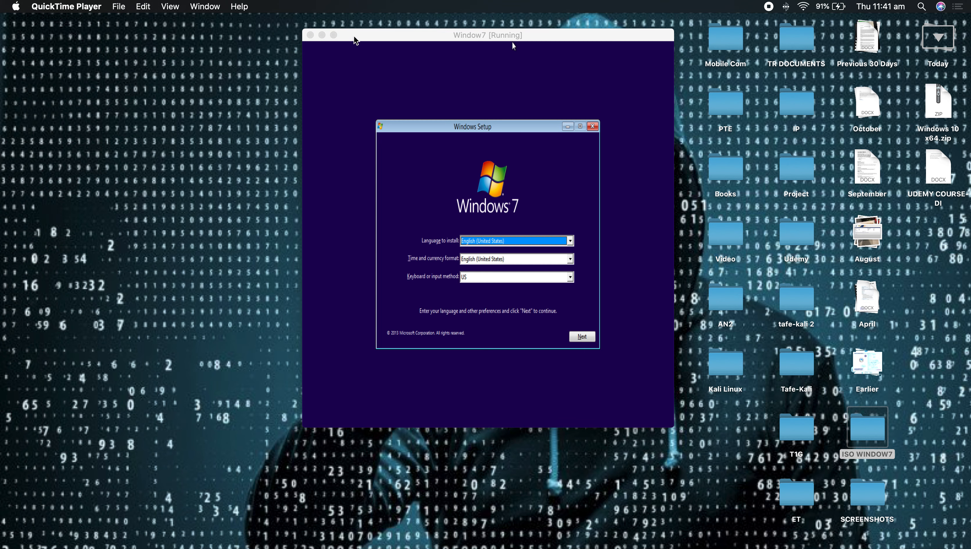
{"action": "left_click_drag", "start_coordinate": [357, 40], "coordinate": [316, 43]}
{"action": "left_click_drag", "start_coordinate": [633, 119], "coordinate": [970, 128]}
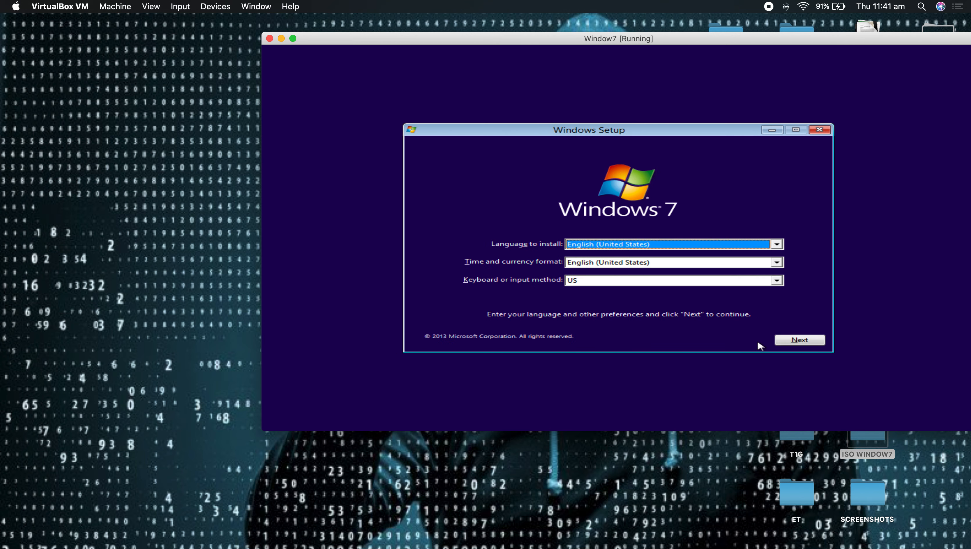
{"action": "left_click_drag", "start_coordinate": [730, 431], "coordinate": [721, 545]}
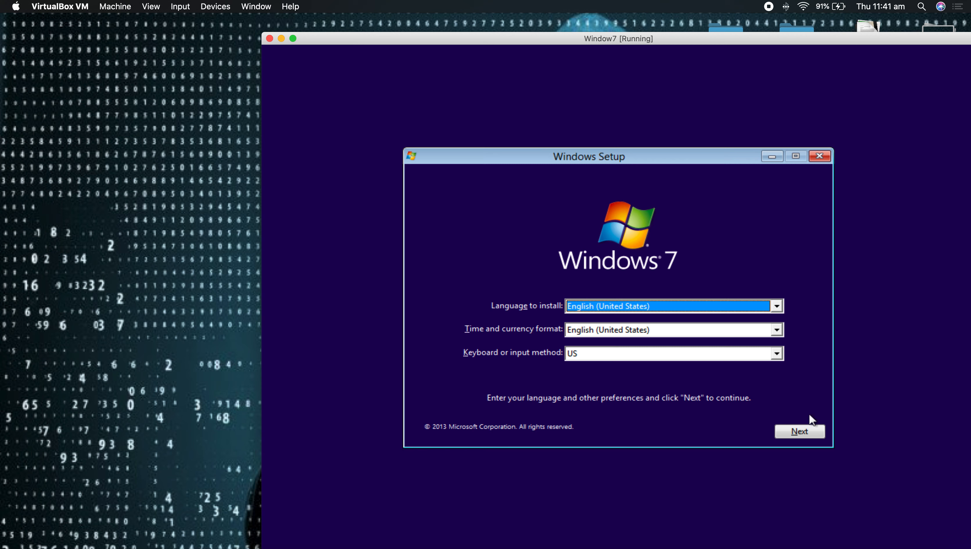
Start the Windows 7 installation with English (United States) and the US keyboard, and accept the license terms.
{"action": "left_click", "coordinate": [804, 426]}
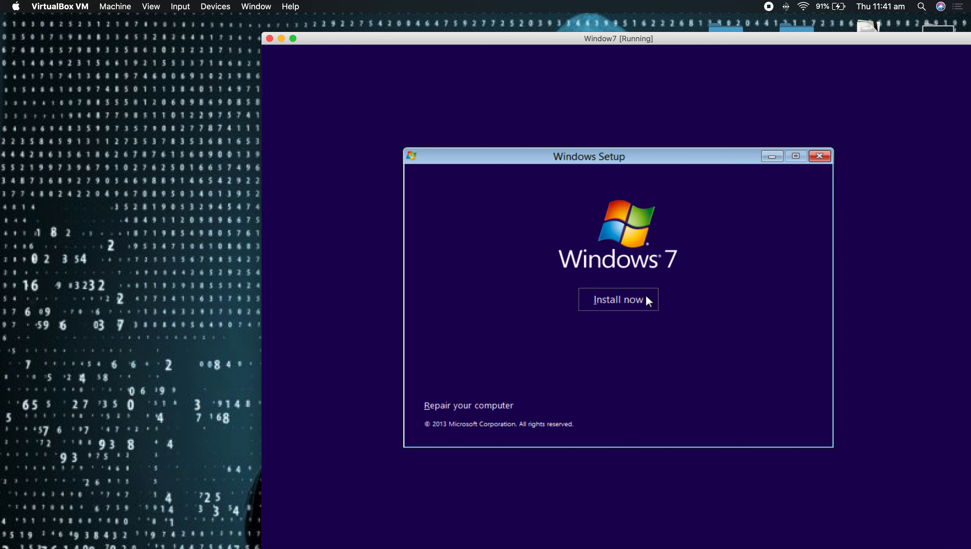
{"action": "left_click", "coordinate": [646, 297]}
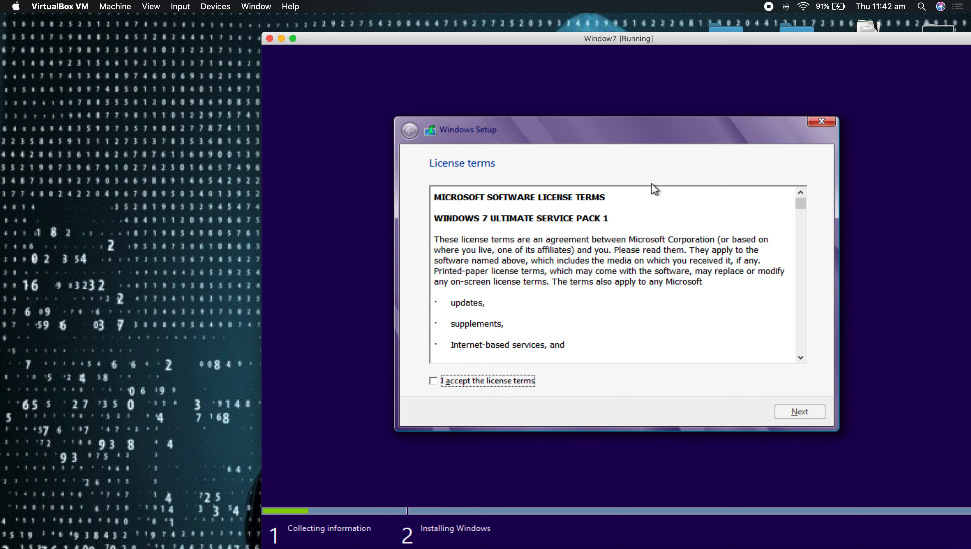
{"action": "left_click", "coordinate": [518, 375]}
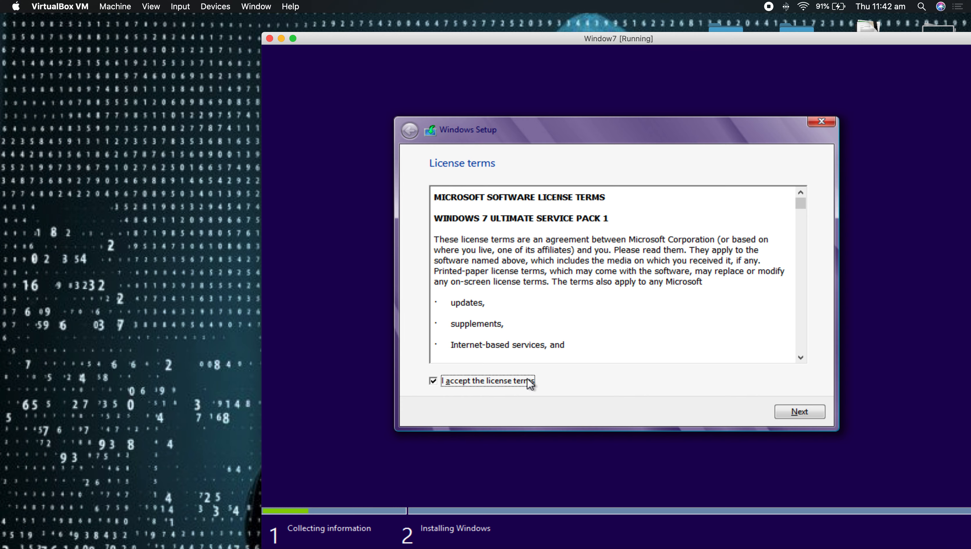
{"action": "left_click", "coordinate": [778, 417]}
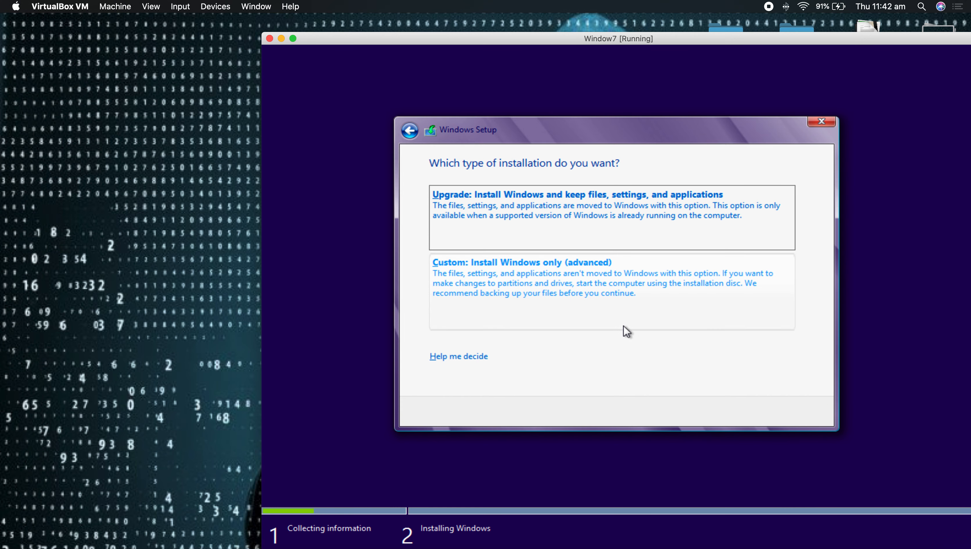
Choose the custom installation type and install Windows on the Drive 0 unallocated space.
{"action": "left_click", "coordinate": [614, 322]}
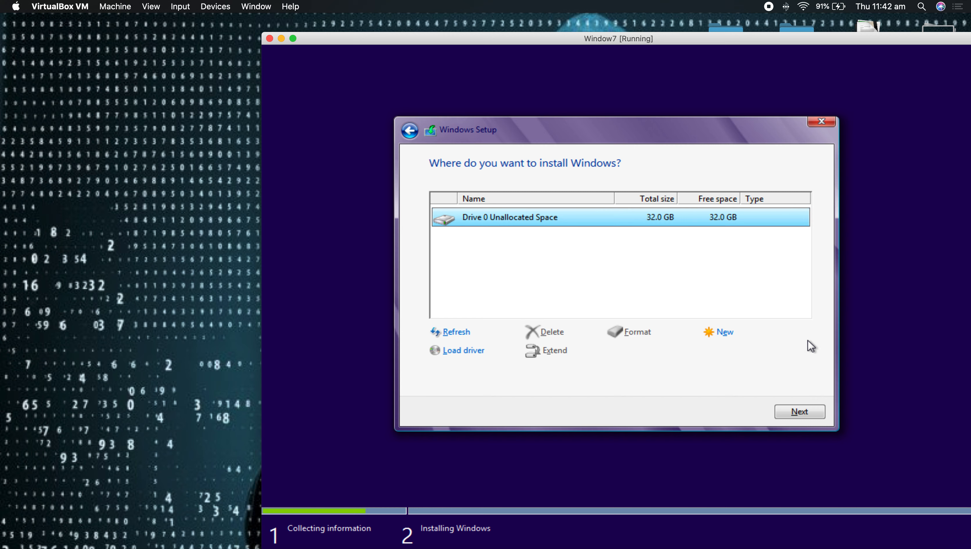
{"action": "left_click", "coordinate": [805, 408]}
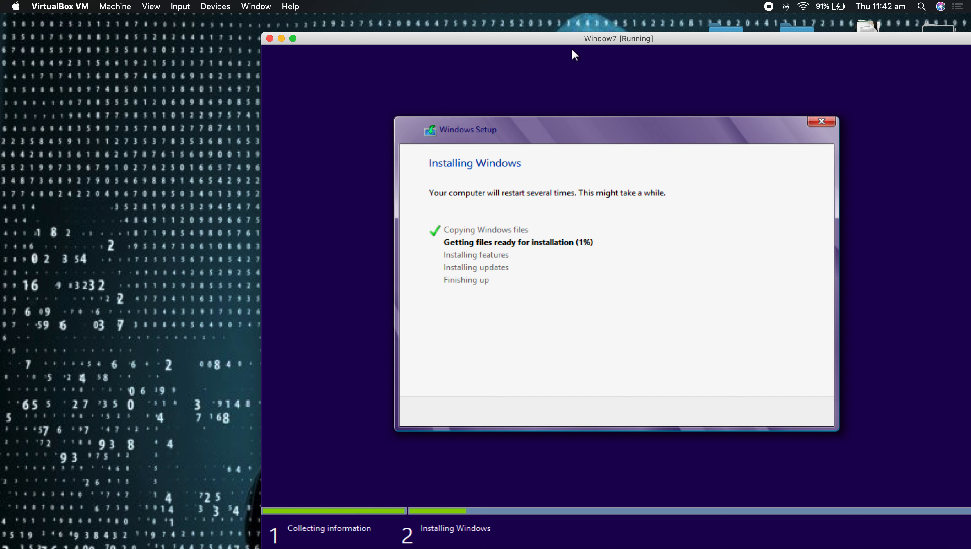
{"action": "left_click_drag", "start_coordinate": [572, 42], "coordinate": [572, 35]}
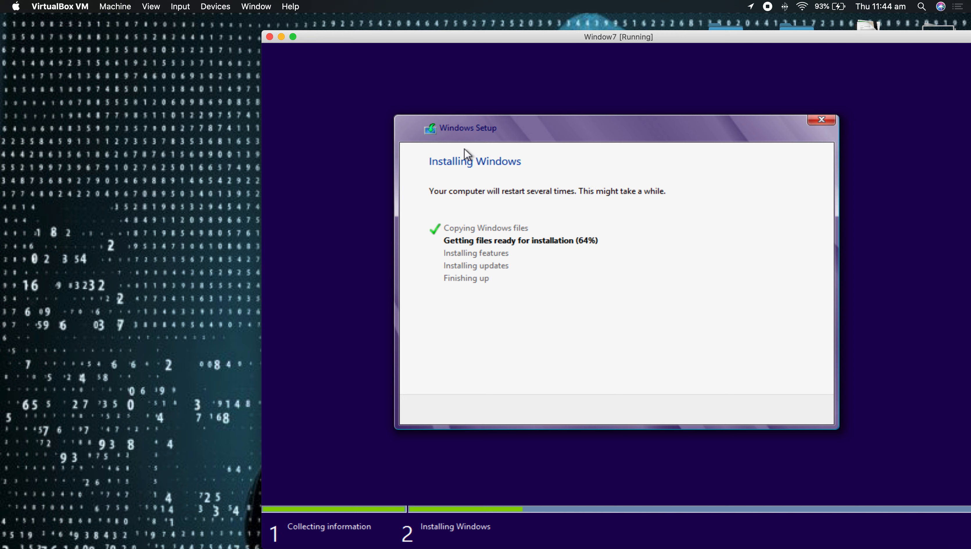
Switch to Safari, search for "virtual box" in a new tab and open the Oracle VM VirtualBox website.
{"action": "left_click", "coordinate": [254, 207]}
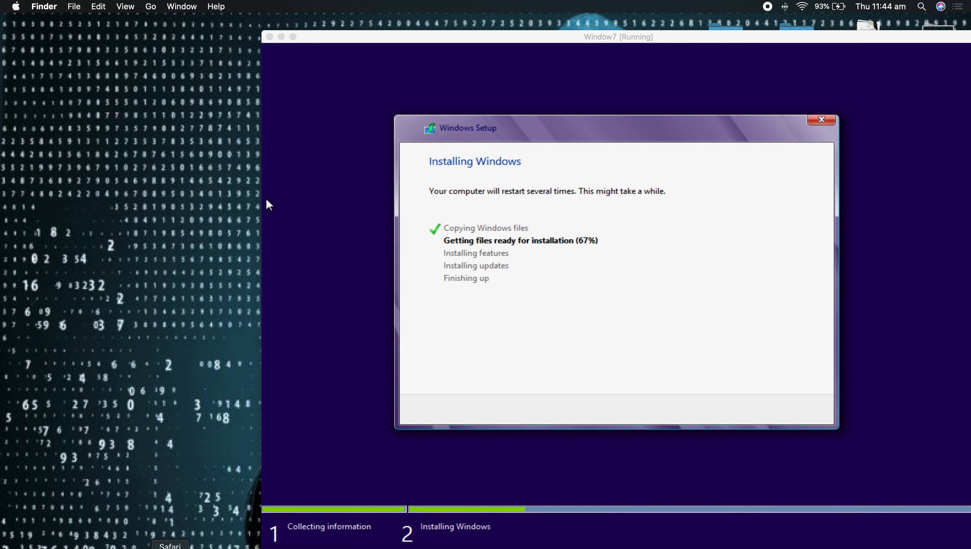
{"action": "left_click", "coordinate": [170, 548]}
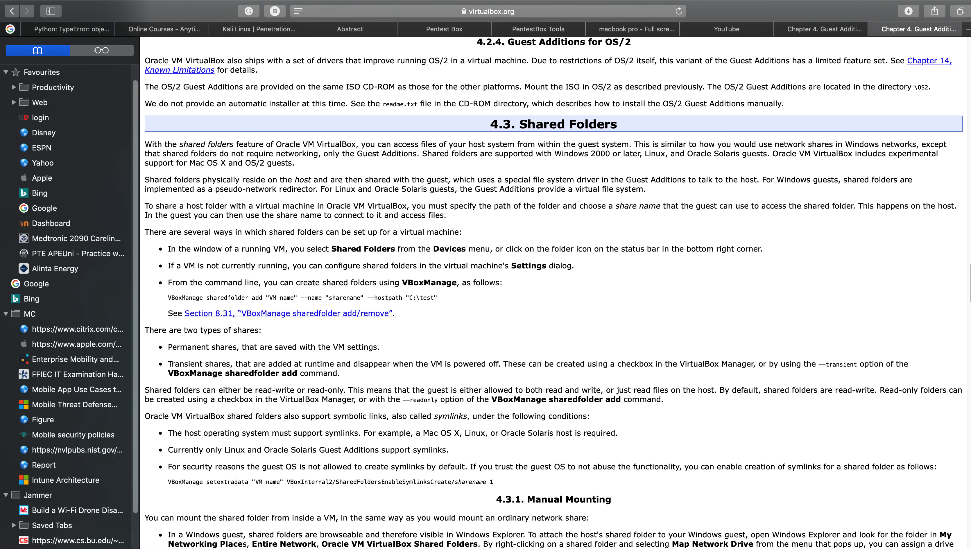
{"action": "left_click", "coordinate": [967, 29]}
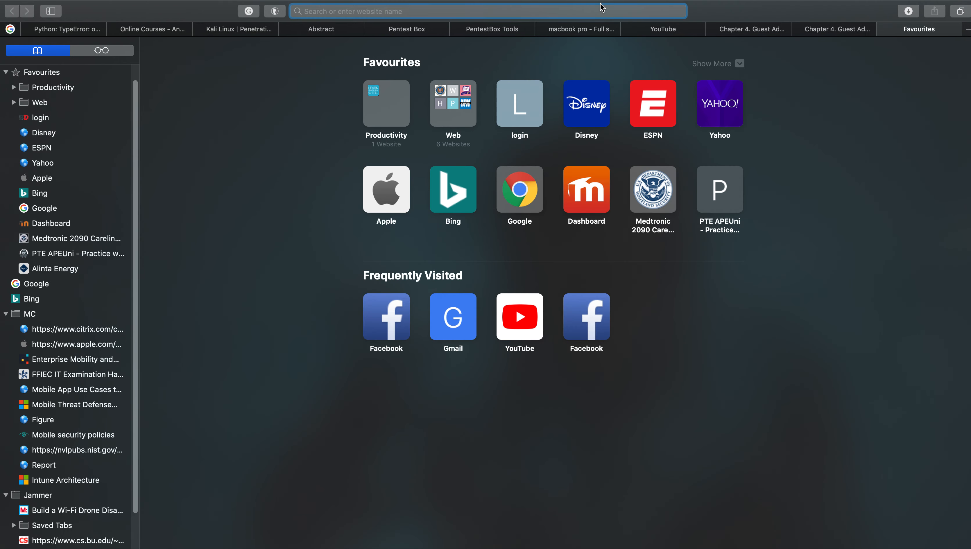
{"action": "type", "text": "virtual box"}
{"action": "key", "text": "Return"}
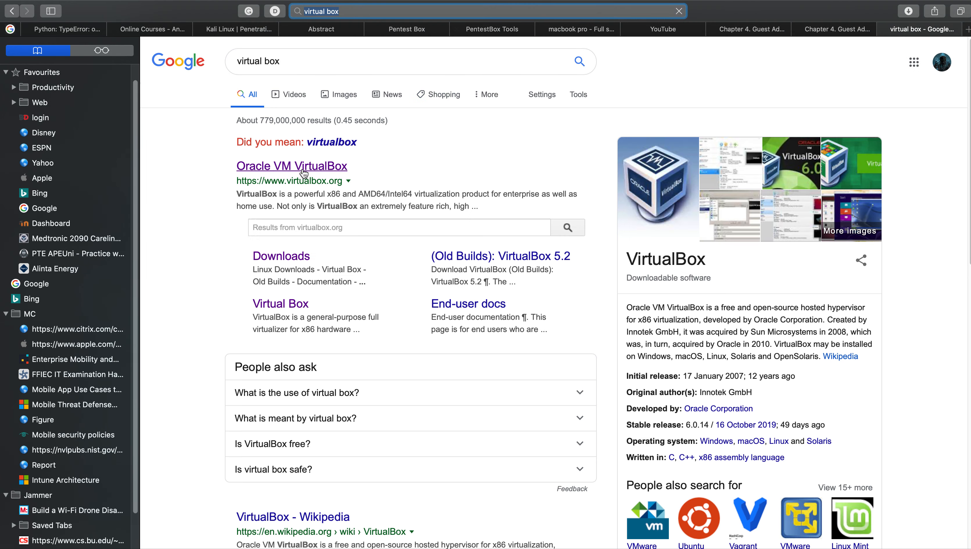
{"action": "left_click", "coordinate": [303, 171]}
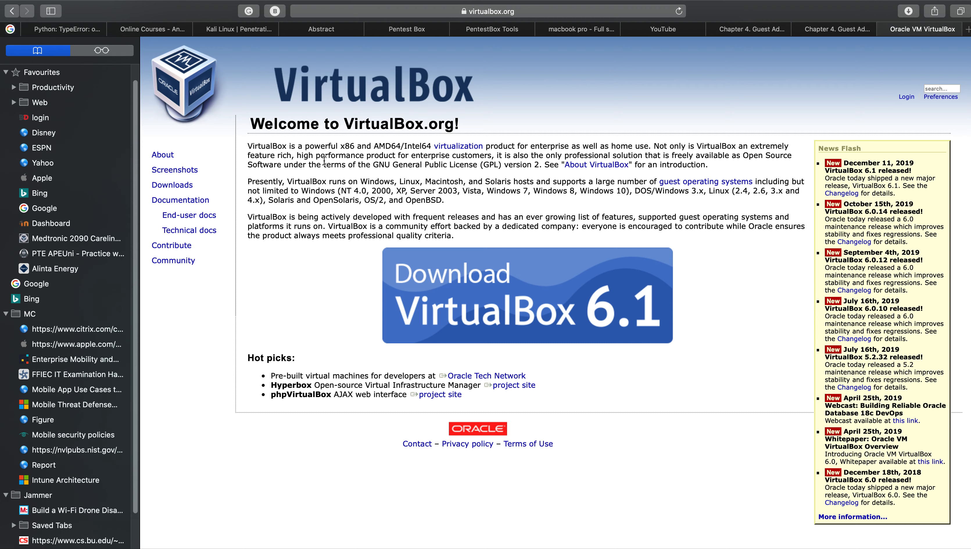
Open the VirtualBox downloads page and look through the 6.1.0 platform packages and the other download sections.
{"action": "left_click", "coordinate": [181, 188]}
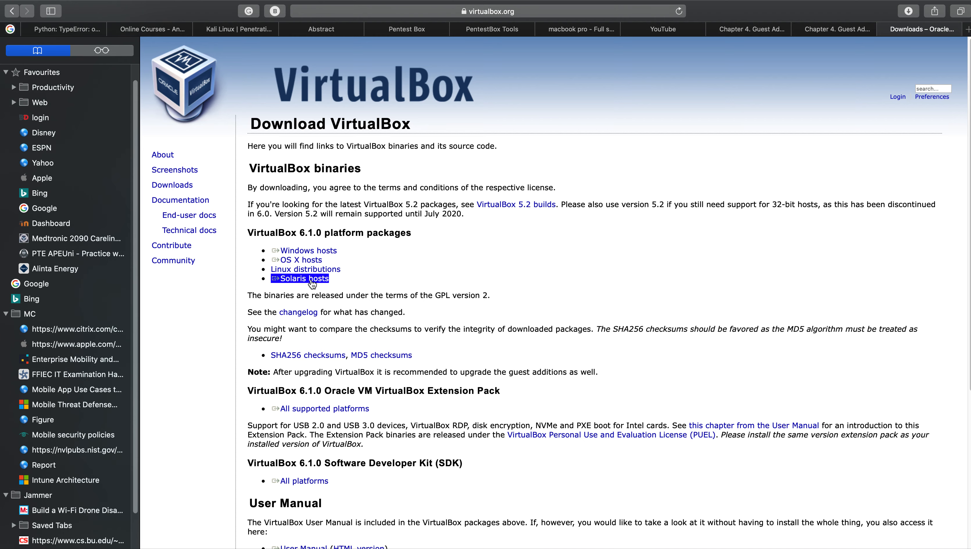
{"action": "left_click", "coordinate": [309, 273]}
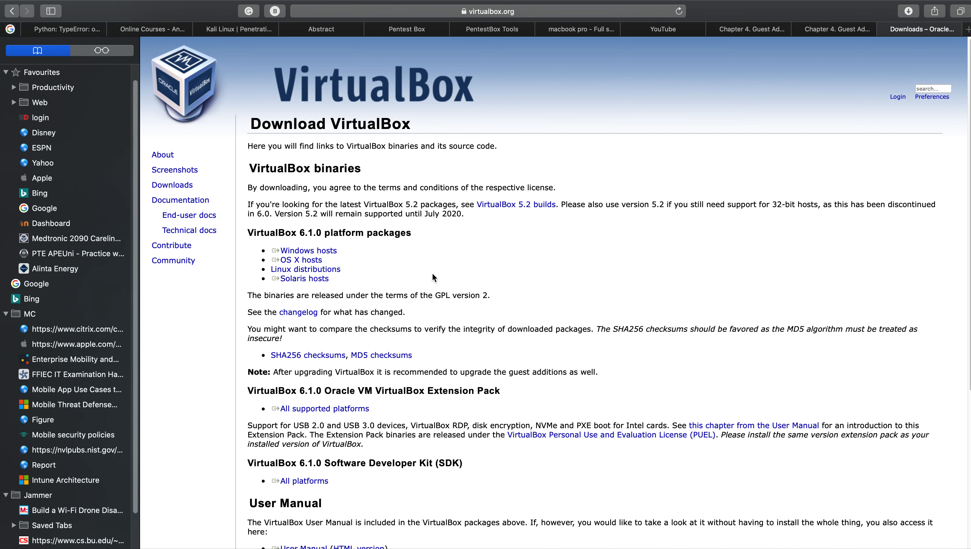
{"action": "scroll", "coordinate": [431, 276], "scroll_direction": "down", "scroll_amount": 10}
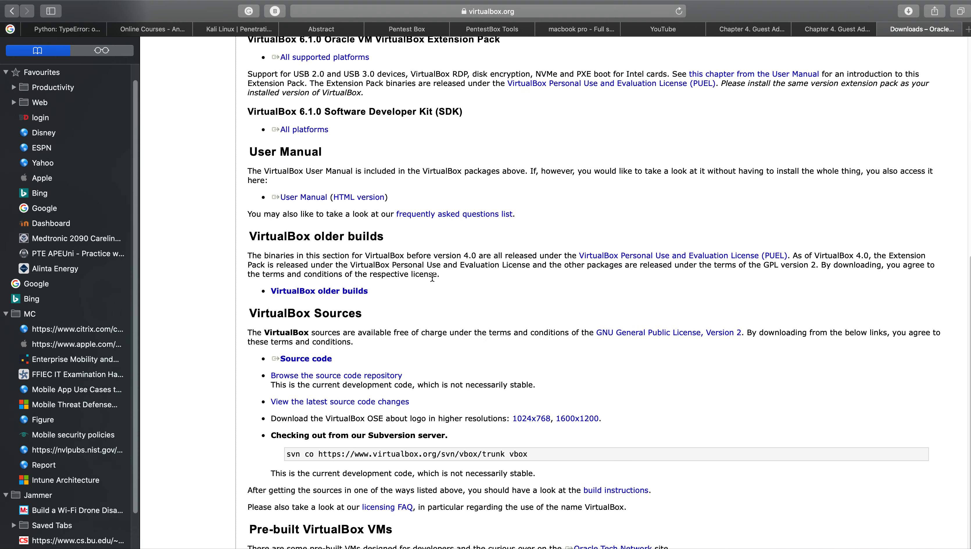
{"action": "scroll", "coordinate": [432, 276], "scroll_direction": "up", "scroll_amount": 10}
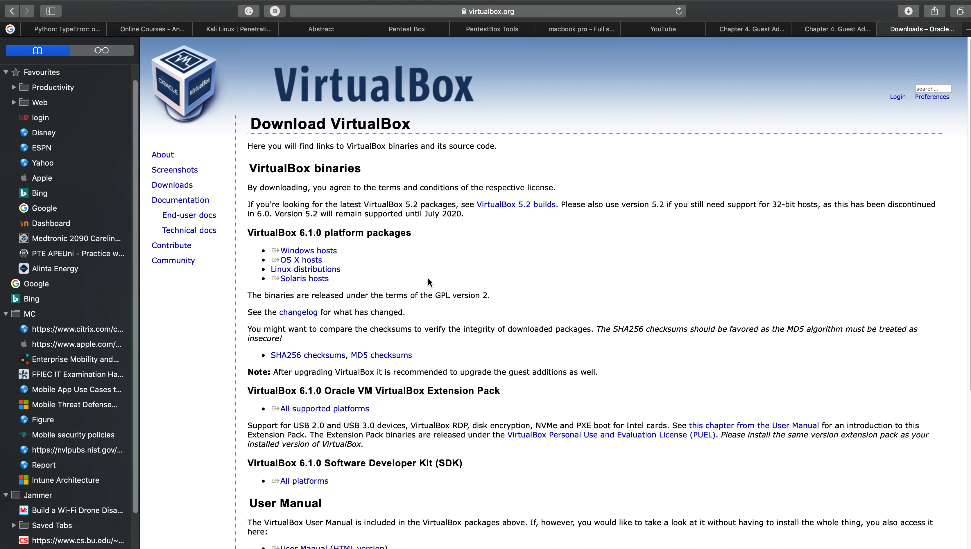
Return from Safari to the desktop space that holds the running Window7 machine.
{"action": "key", "text": "ctrl+Right"}
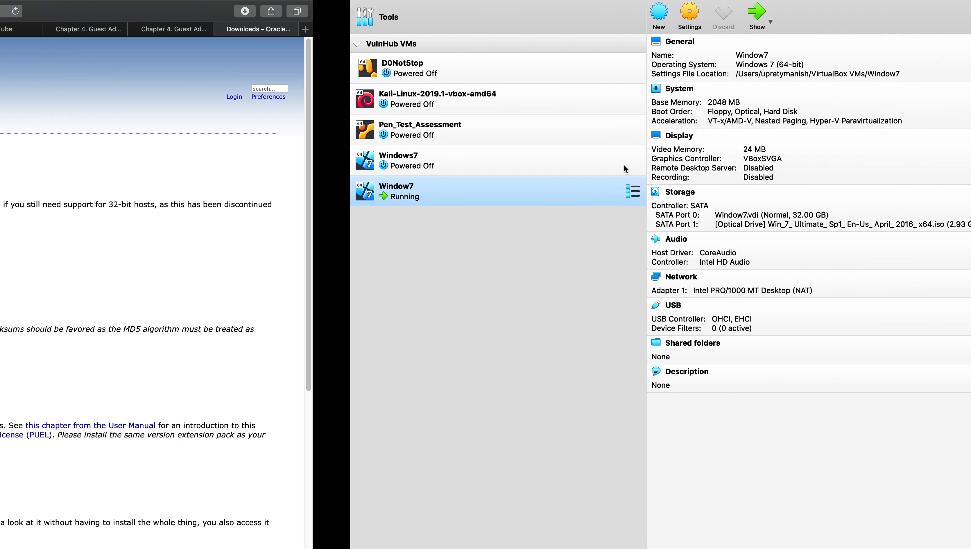
{"action": "key", "text": "ctrl+Right"}
{"action": "key", "text": "ctrl+Left"}
{"action": "key", "text": "ctrl+Left"}
{"action": "key", "text": "ctrl+Left"}
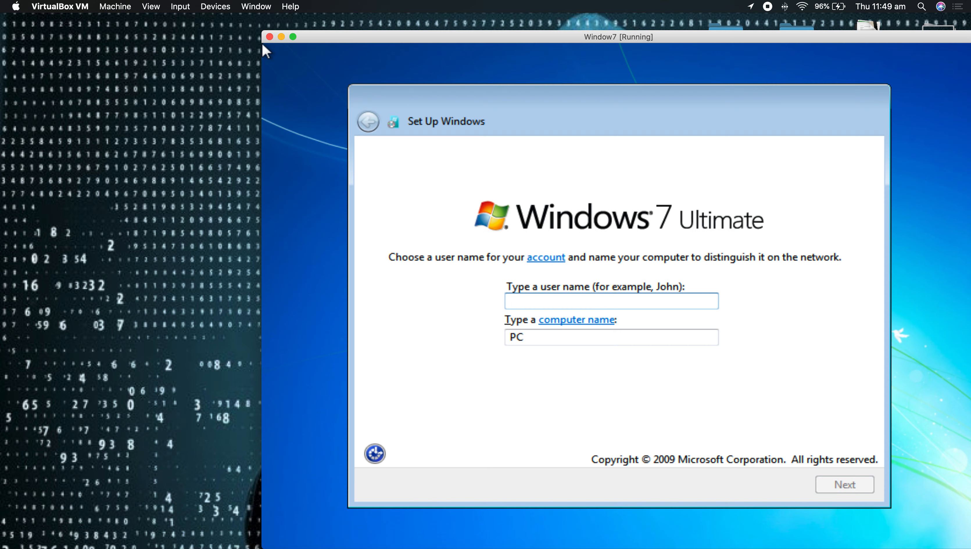
Set the Windows user name to Windows and continue with the account password and hint left blank.
{"action": "type", "text": "THe"}
{"action": "key", "text": "BackSpace"}
{"action": "key", "text": "BackSpace"}
{"action": "key", "text": "BackSpace"}
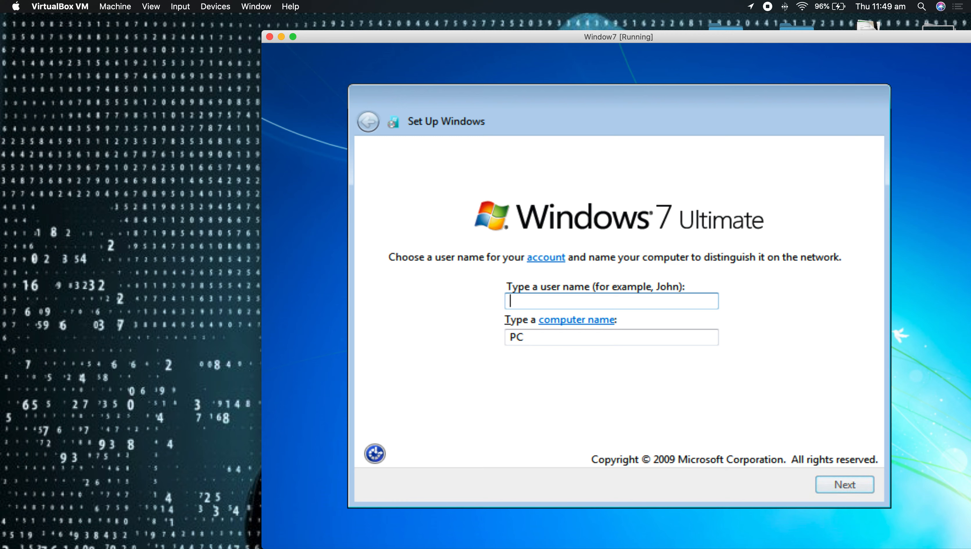
{"action": "type", "text": "Windows"}
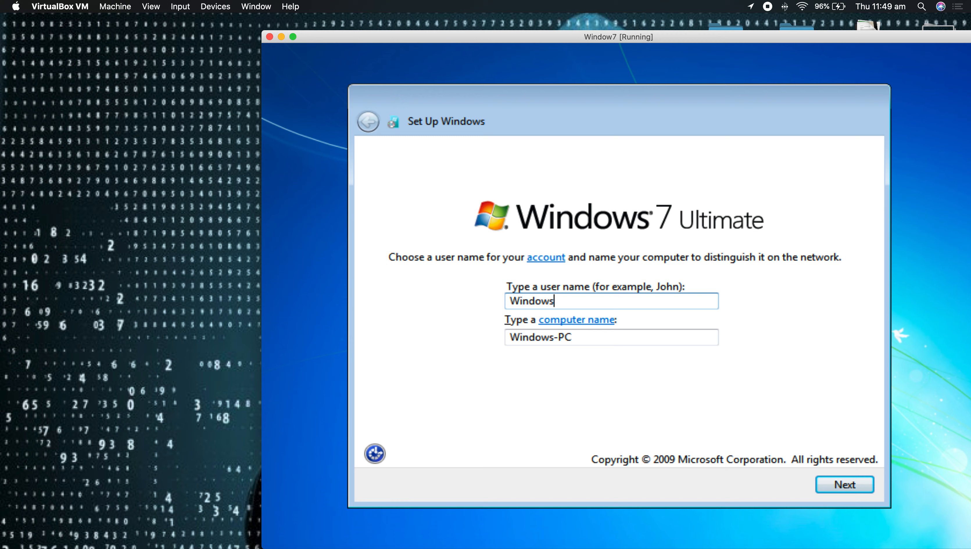
{"action": "key", "text": "Return"}
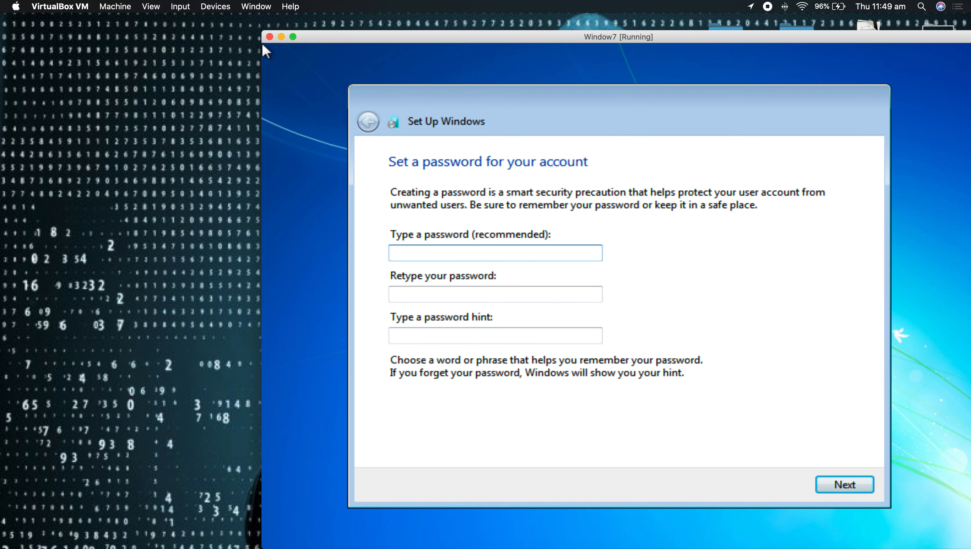
{"action": "key", "text": "Return"}
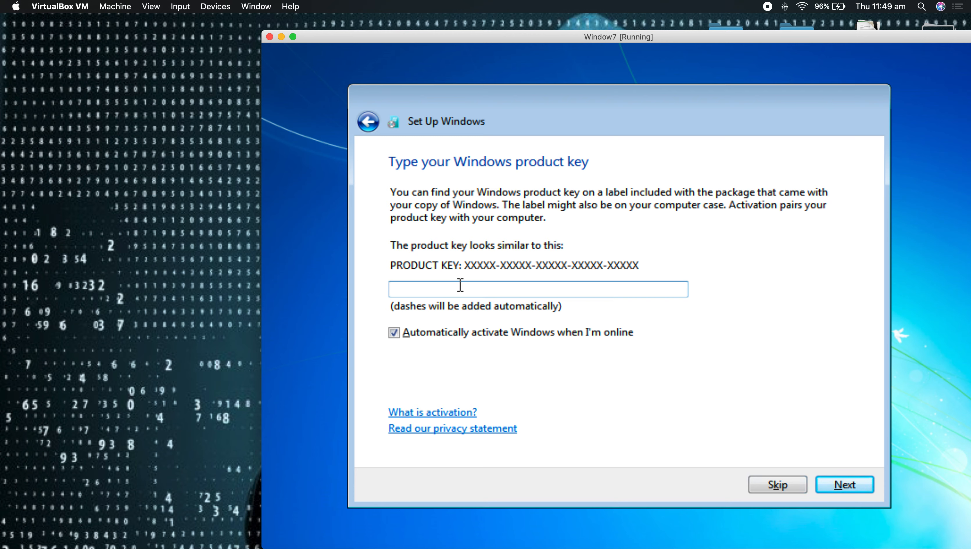
Turn off automatic activation when online and continue Windows setup without entering a product key.
{"action": "left_click", "coordinate": [406, 333]}
{"action": "left_click", "coordinate": [409, 333]}
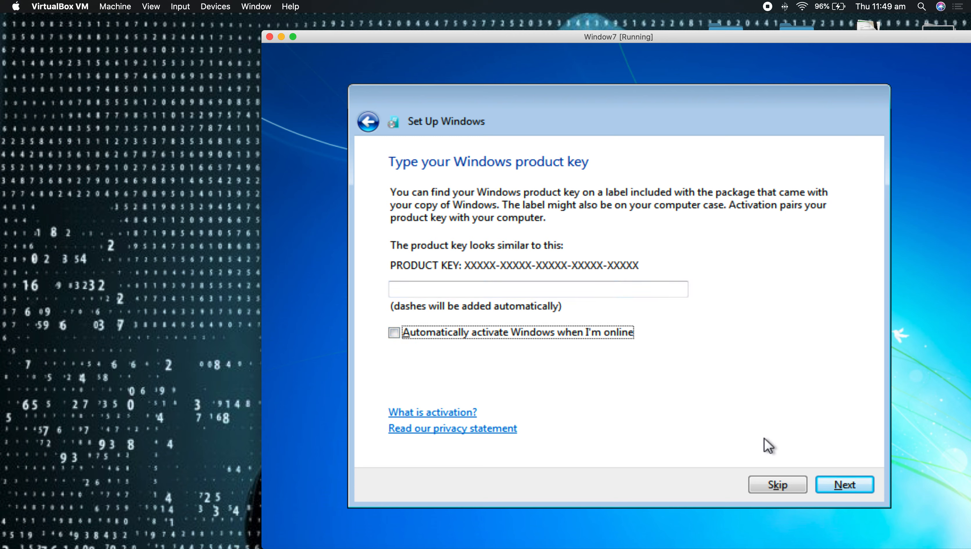
{"action": "left_click", "coordinate": [830, 485]}
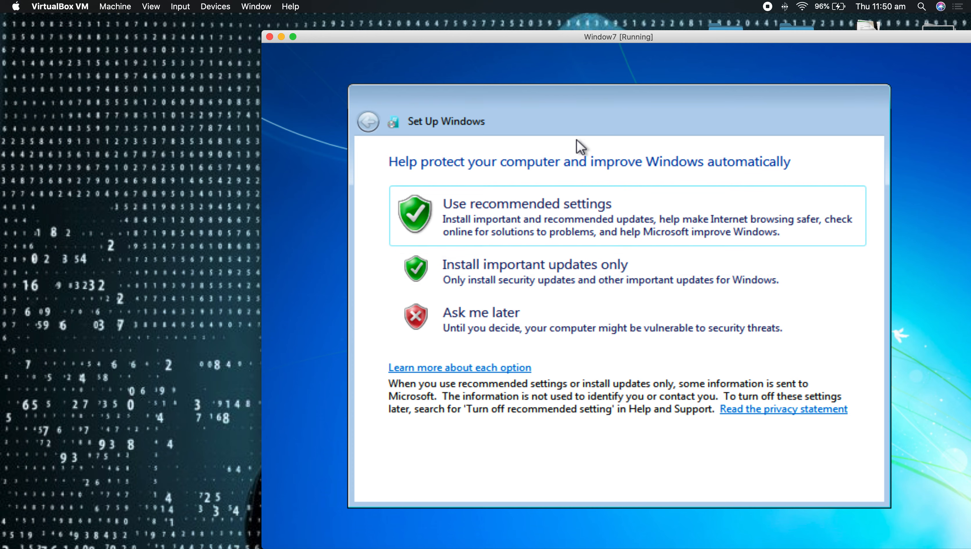
Use the recommended update settings and set the computer's current location to Home network.
{"action": "left_click", "coordinate": [585, 203]}
{"action": "key", "text": "Return"}
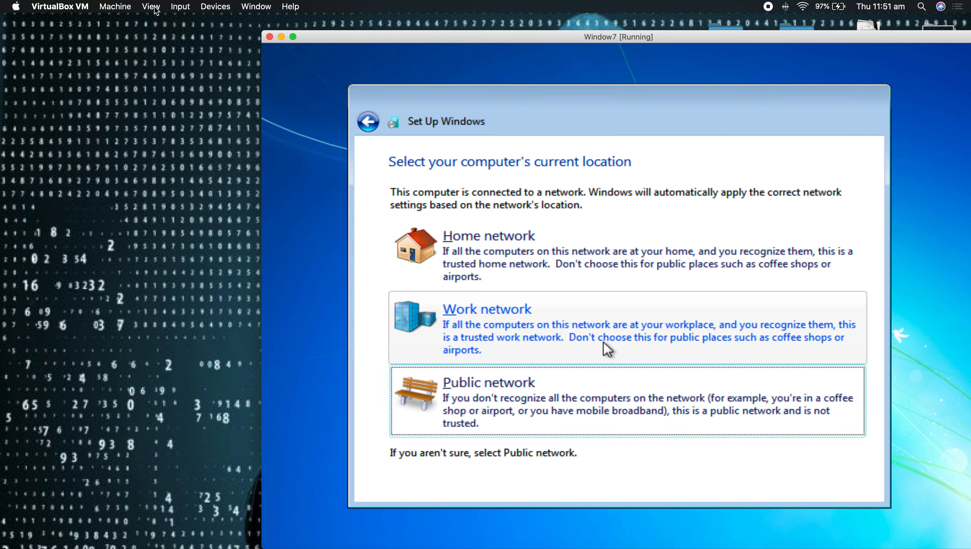
{"action": "key", "text": "Down"}
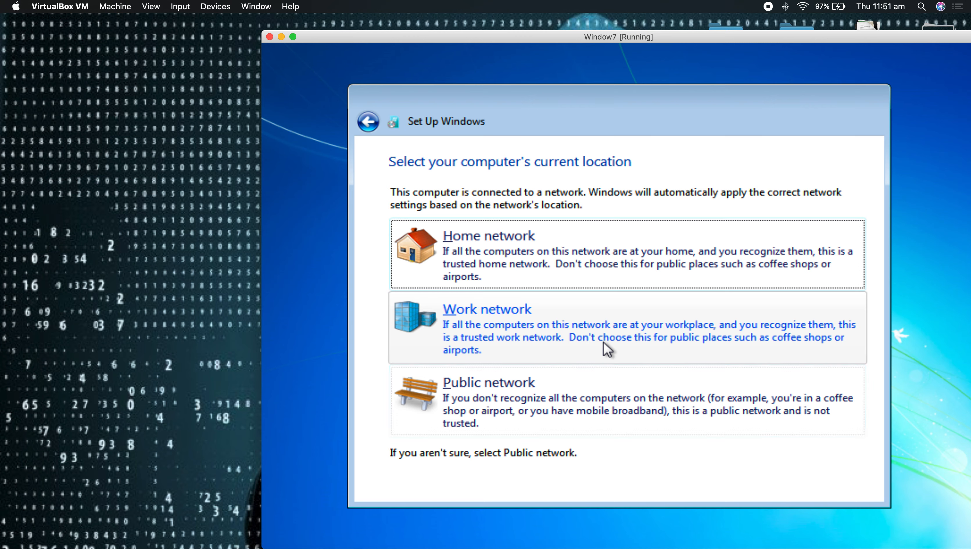
{"action": "left_click", "coordinate": [510, 252]}
{"action": "left_click", "coordinate": [512, 254]}
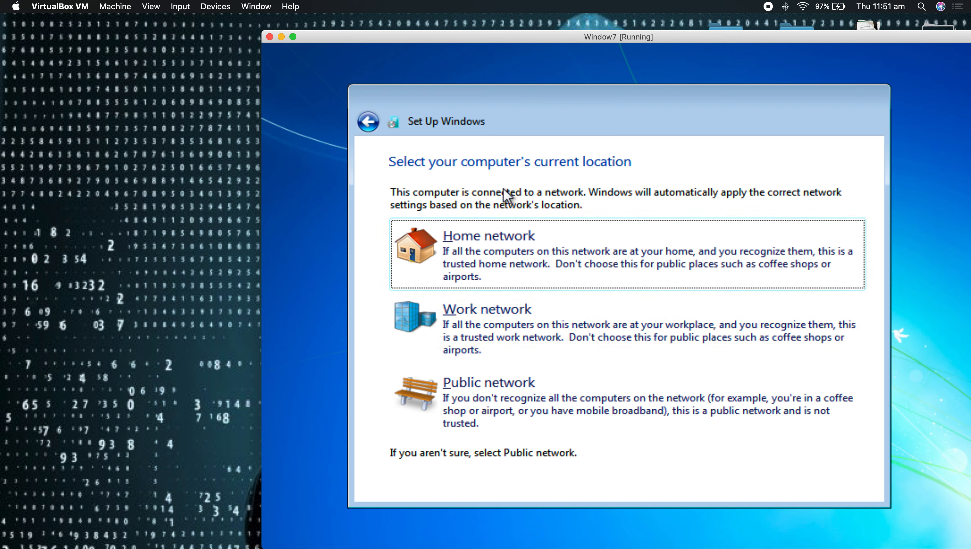
{"action": "left_click", "coordinate": [507, 221]}
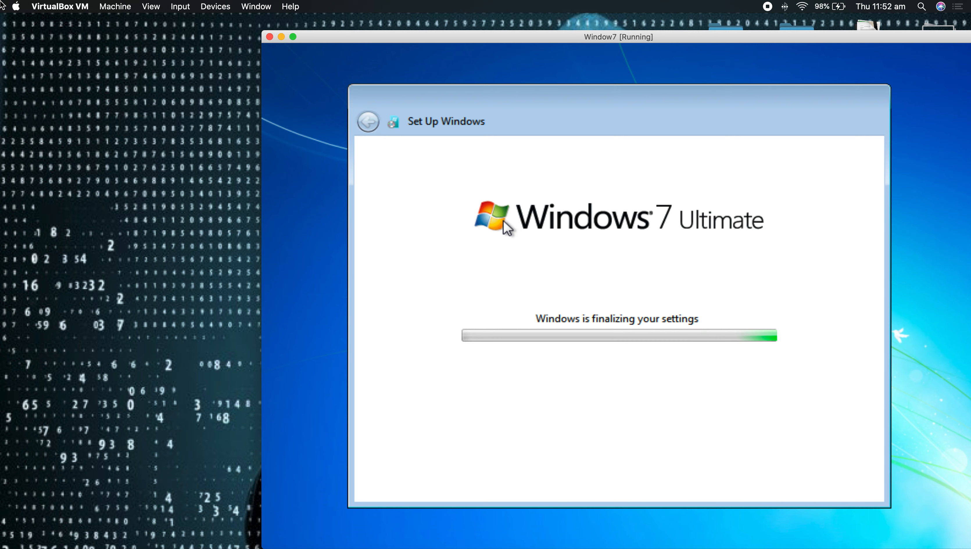
Switch to VirtualBox Manager and open the network settings of the running Window7 machine.
{"action": "left_click", "coordinate": [38, 6]}
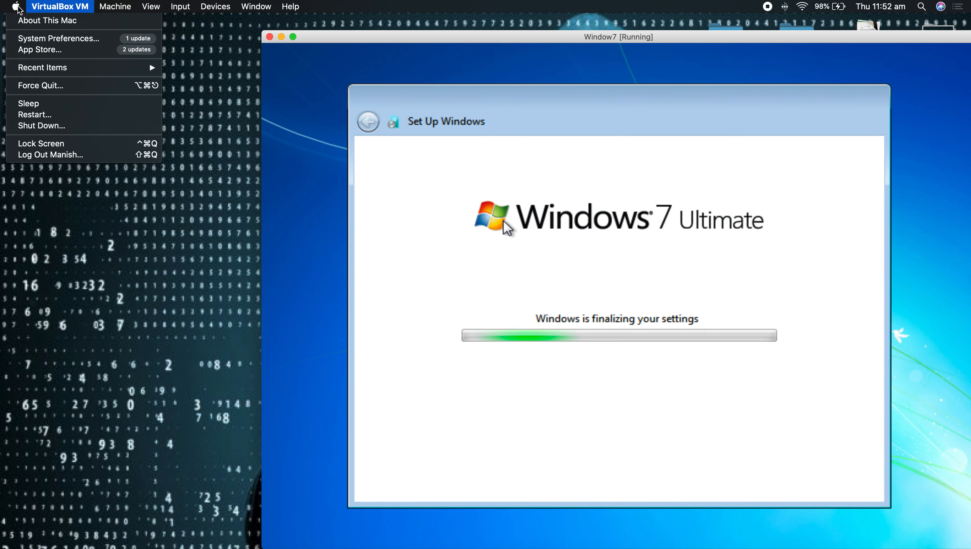
{"action": "left_click", "coordinate": [181, 138]}
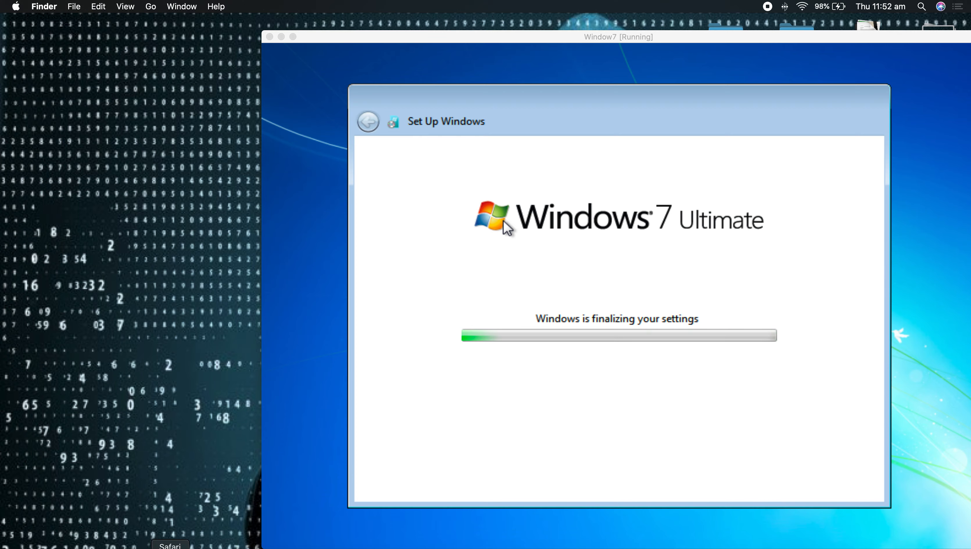
{"action": "left_click", "coordinate": [212, 548]}
{"action": "right_click", "coordinate": [177, 192]}
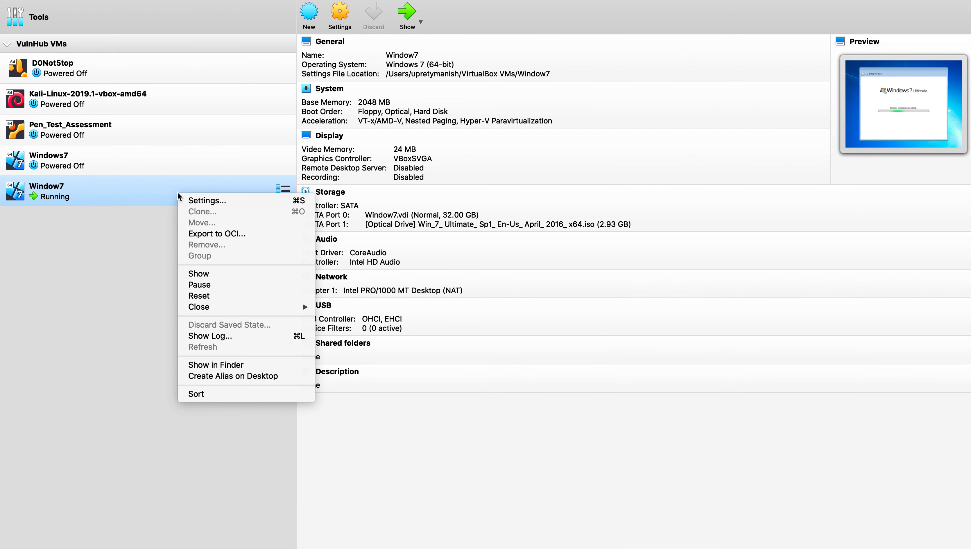
{"action": "left_click", "coordinate": [209, 199]}
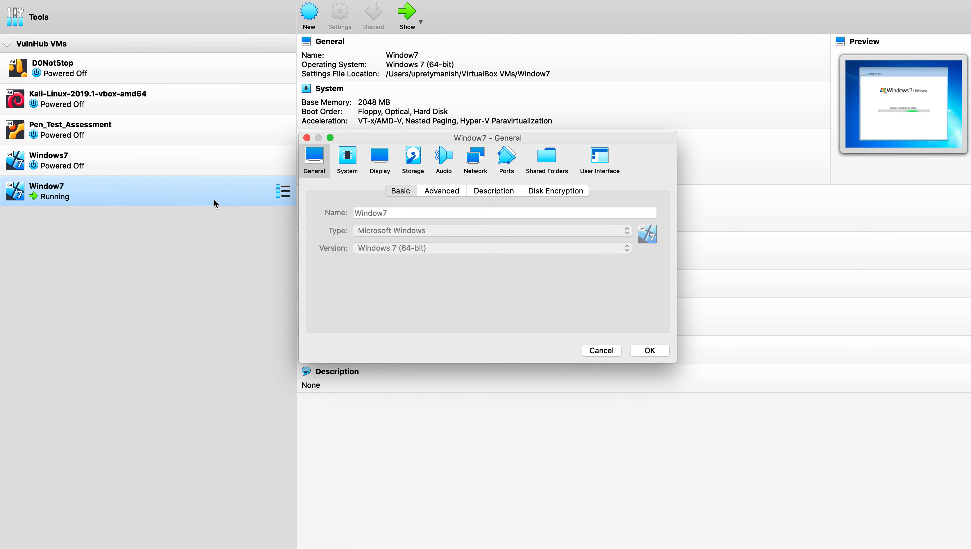
{"action": "left_click", "coordinate": [475, 161]}
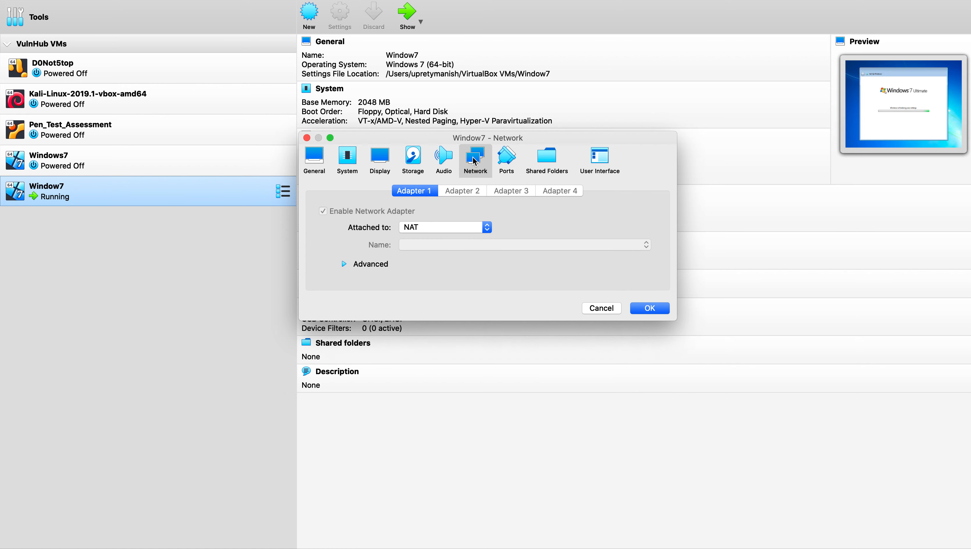
Examine the attachment types offered for network Adapter 1 and close the machine's settings without changing anything.
{"action": "left_click", "coordinate": [444, 228]}
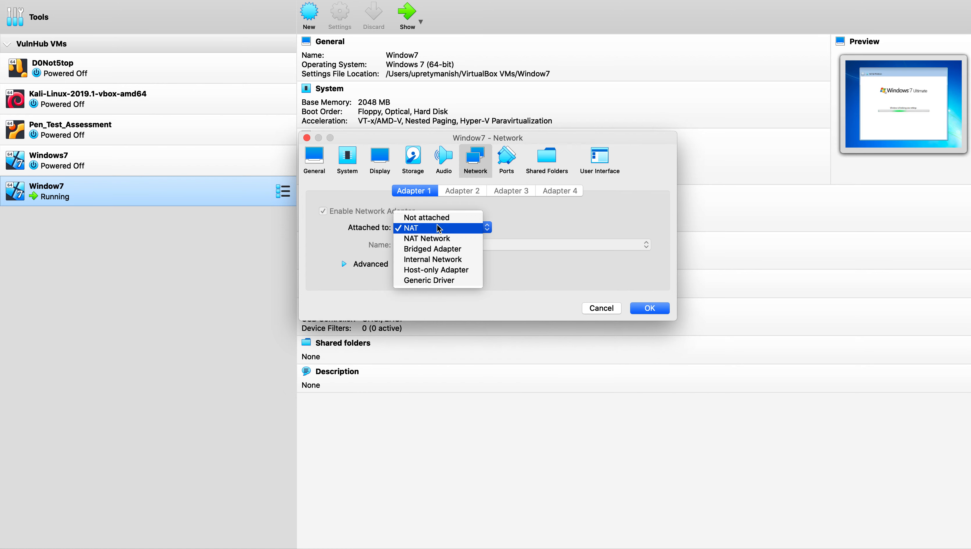
{"action": "left_click", "coordinate": [431, 228]}
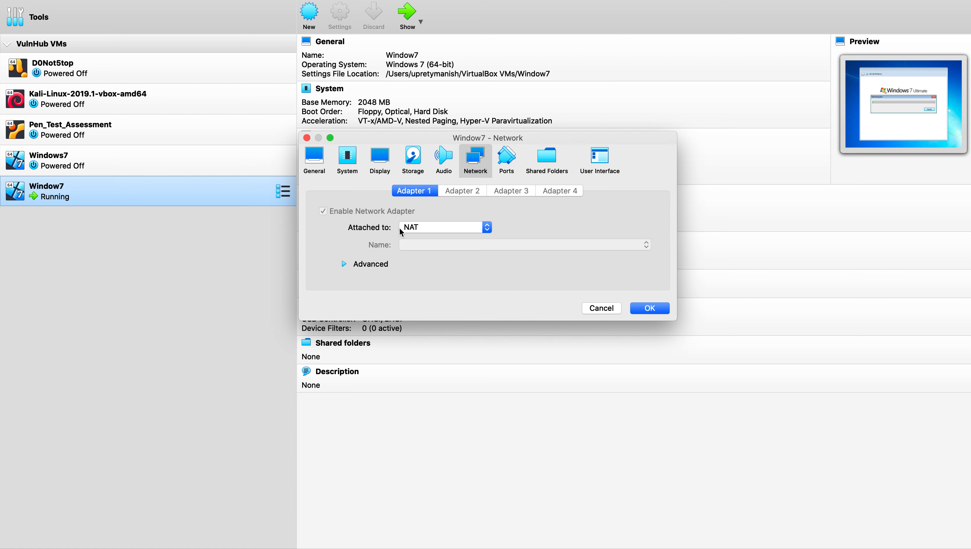
{"action": "left_click", "coordinate": [422, 229]}
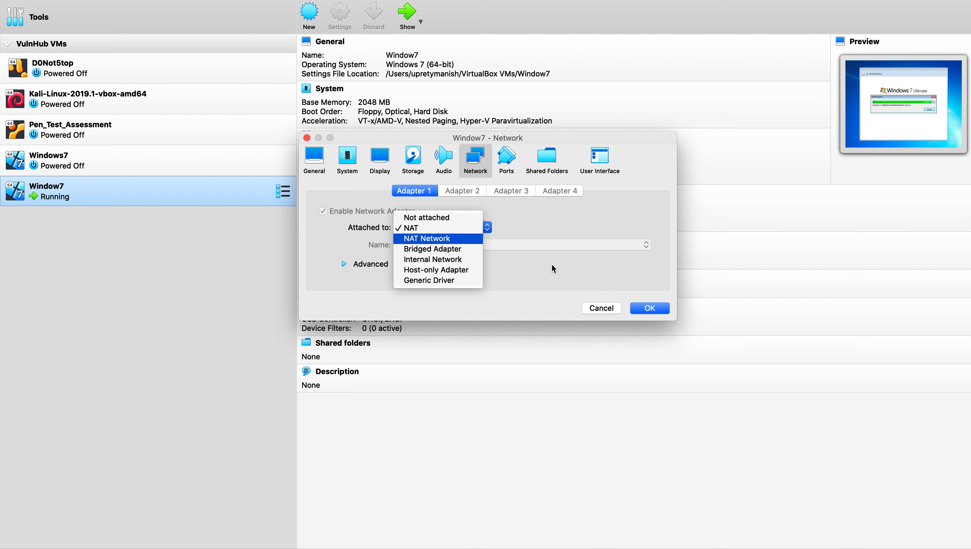
{"action": "left_click", "coordinate": [609, 298]}
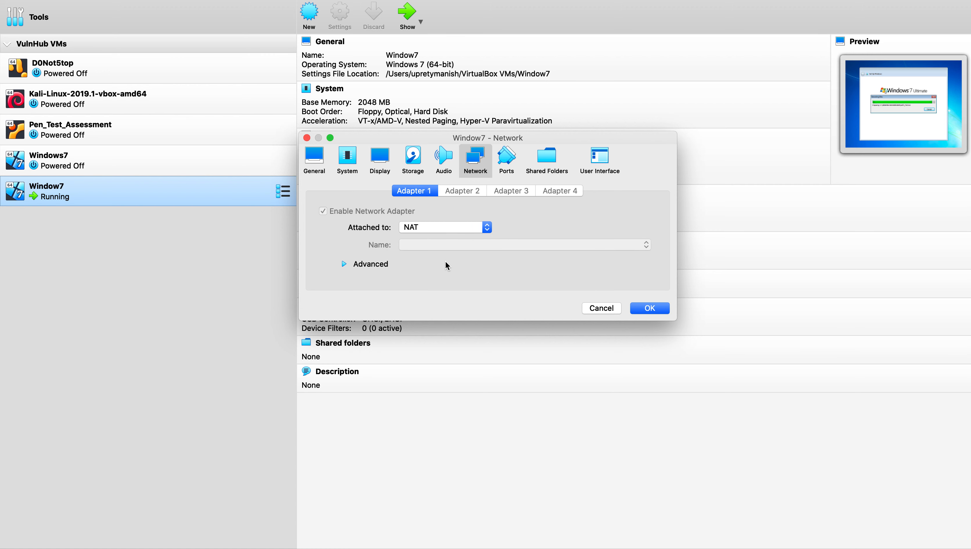
{"action": "left_click", "coordinate": [437, 226]}
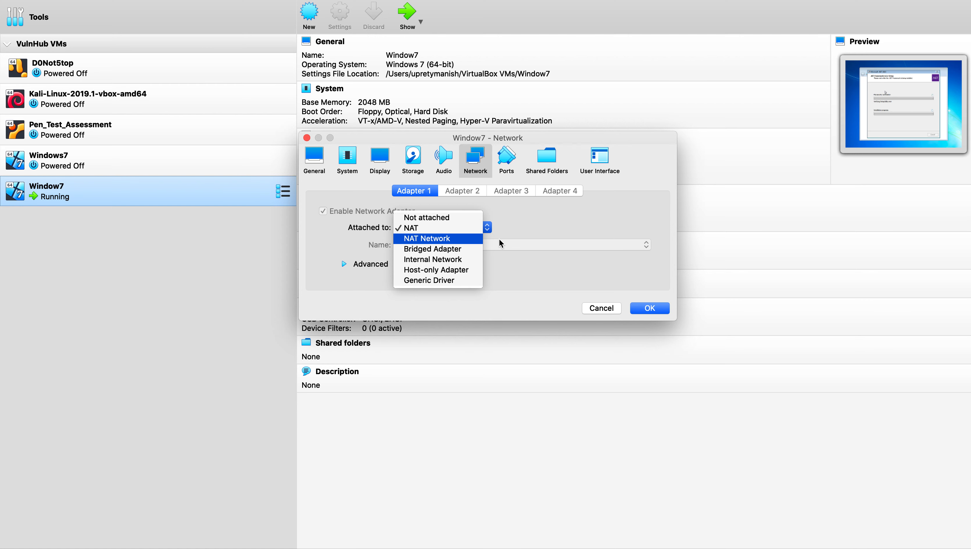
{"action": "left_click", "coordinate": [546, 228]}
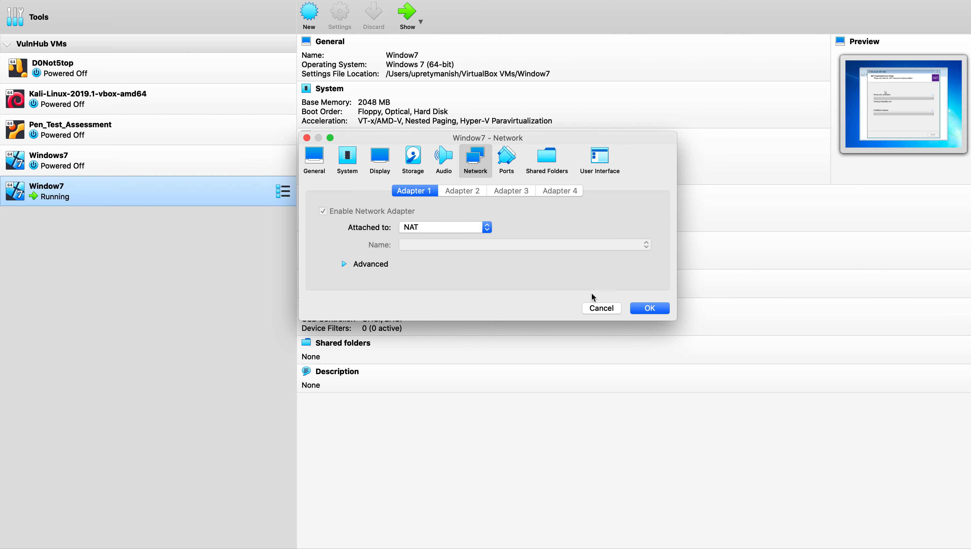
{"action": "left_click", "coordinate": [597, 308]}
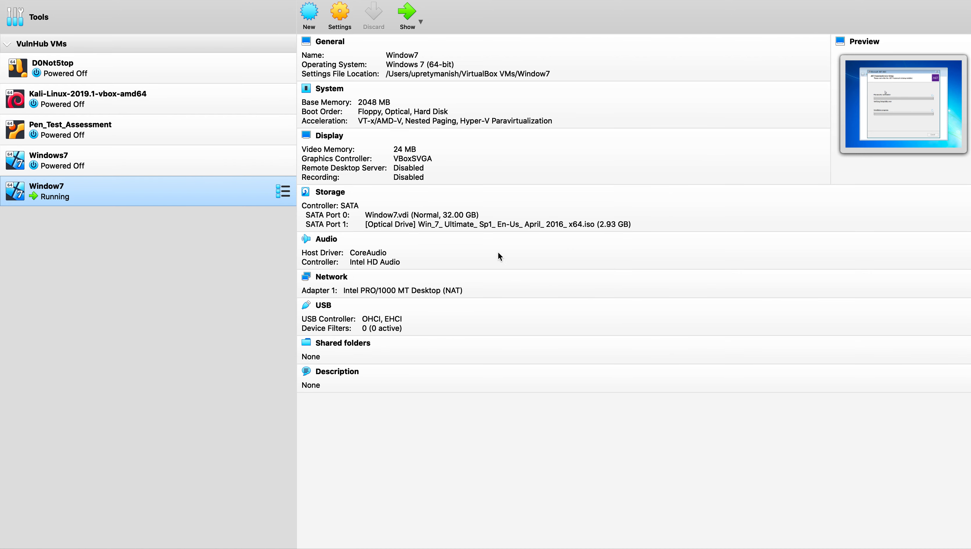
Return to the desktop space with the running Window7 machine and review its USB device, view and machine control options.
{"action": "key", "text": "ctrl+Right"}
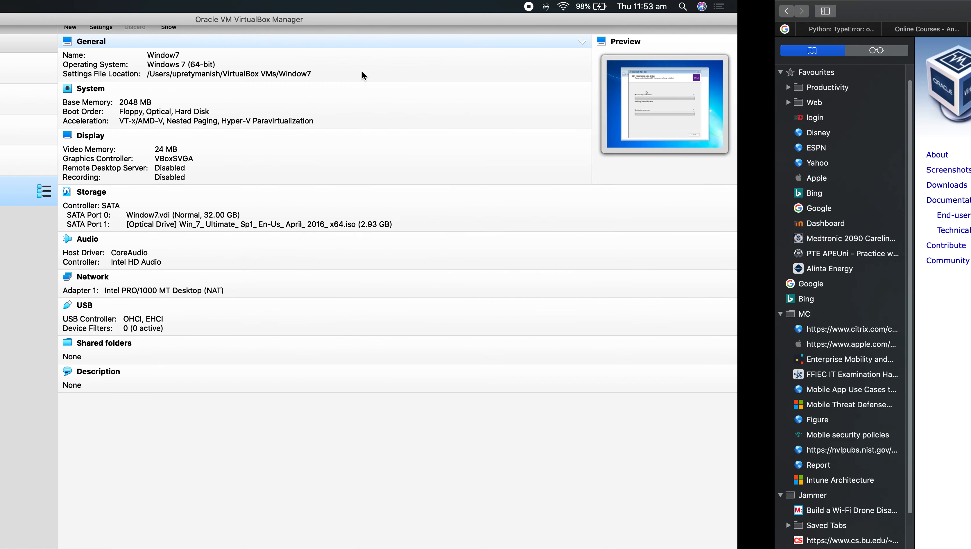
{"action": "key", "text": "ctrl+Left"}
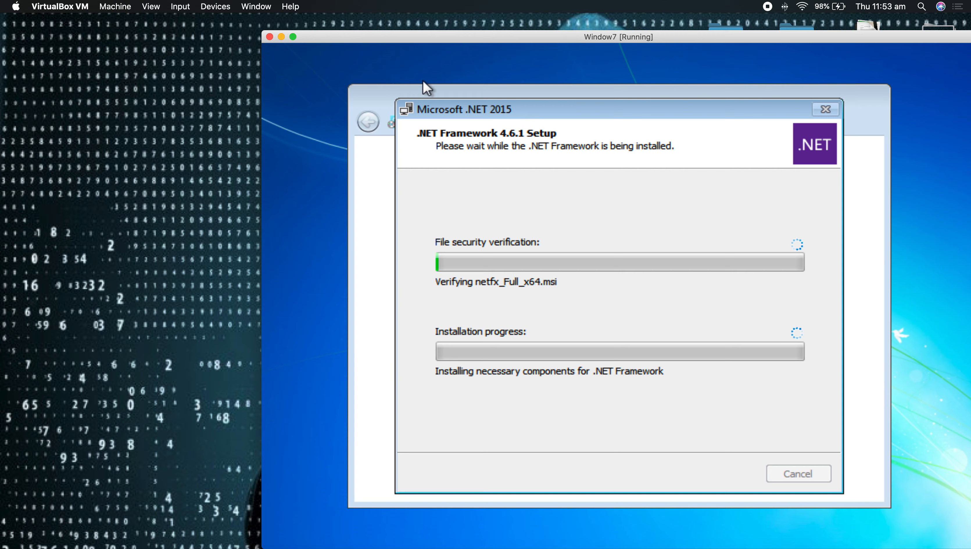
{"action": "left_click", "coordinate": [206, 6]}
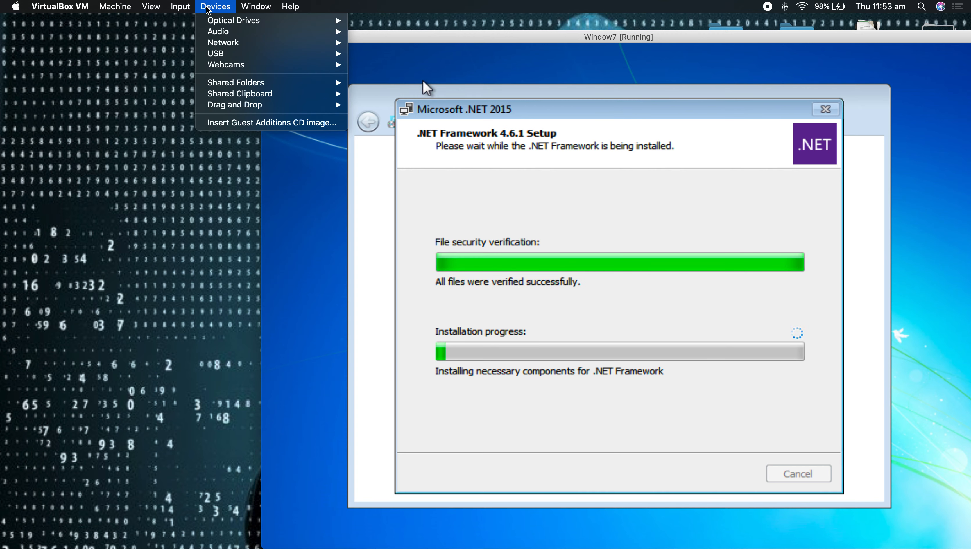
{"action": "mouse_move", "coordinate": [228, 55]}
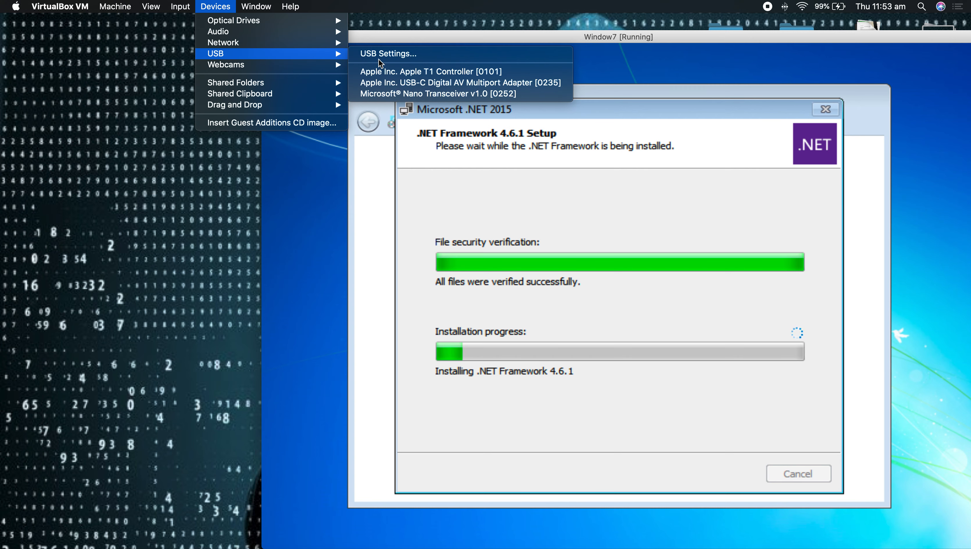
{"action": "mouse_move", "coordinate": [153, 8]}
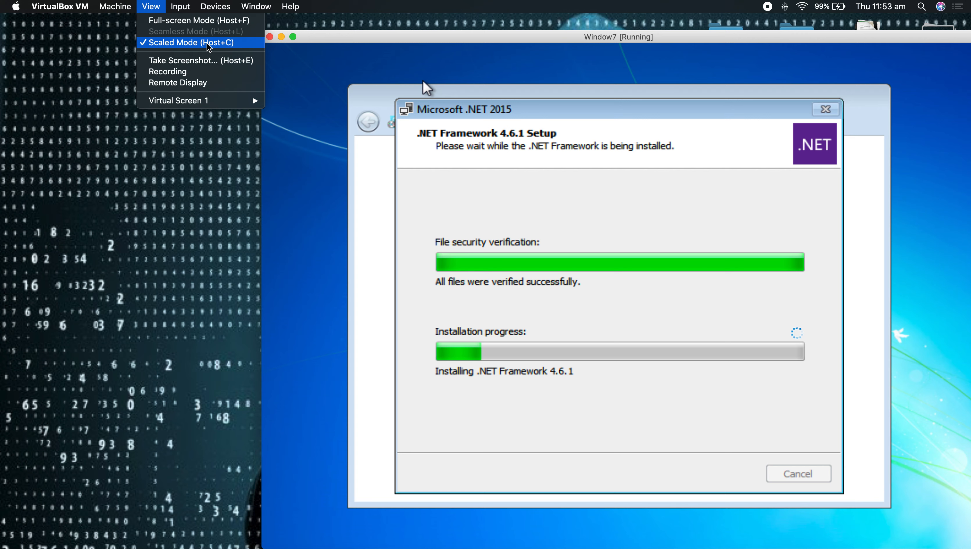
{"action": "mouse_move", "coordinate": [117, 10]}
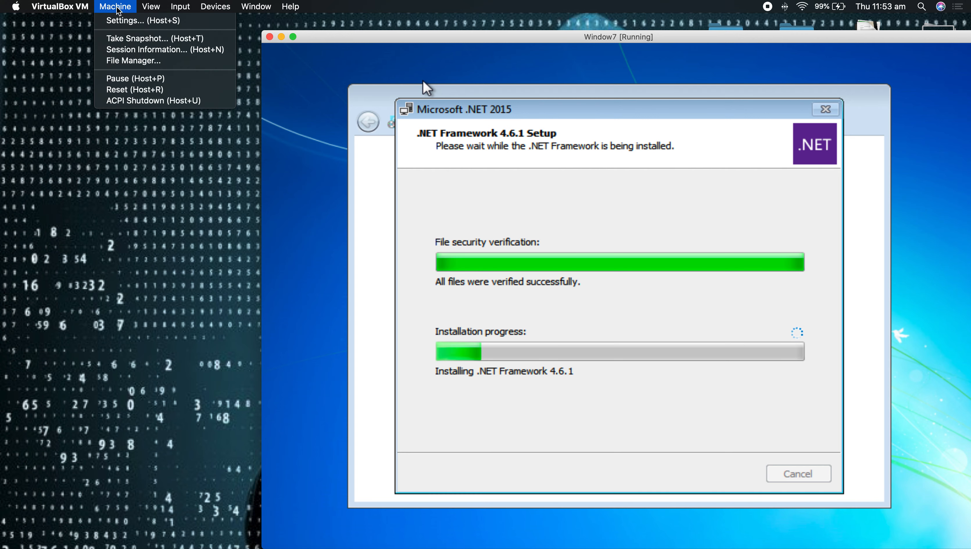
{"action": "mouse_move", "coordinate": [76, 3]}
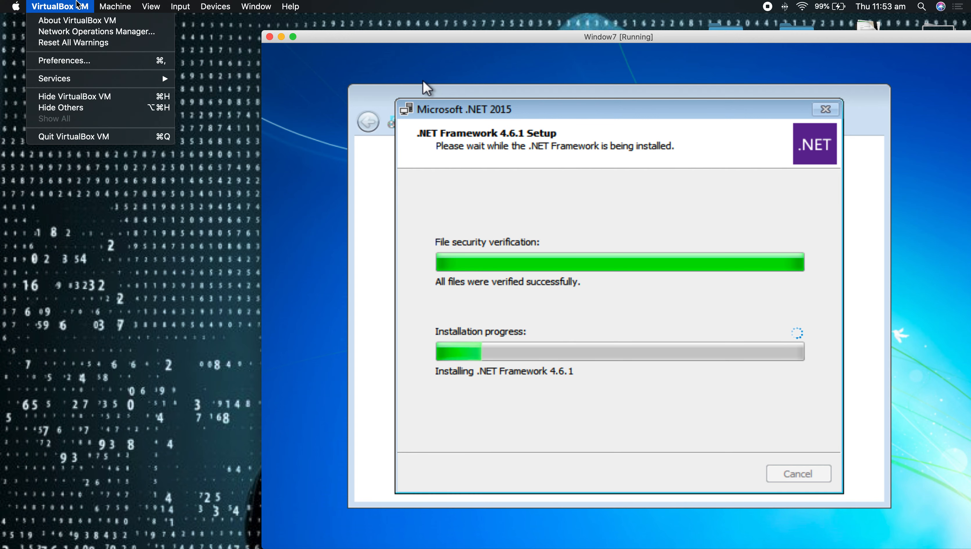
{"action": "mouse_move", "coordinate": [215, 8]}
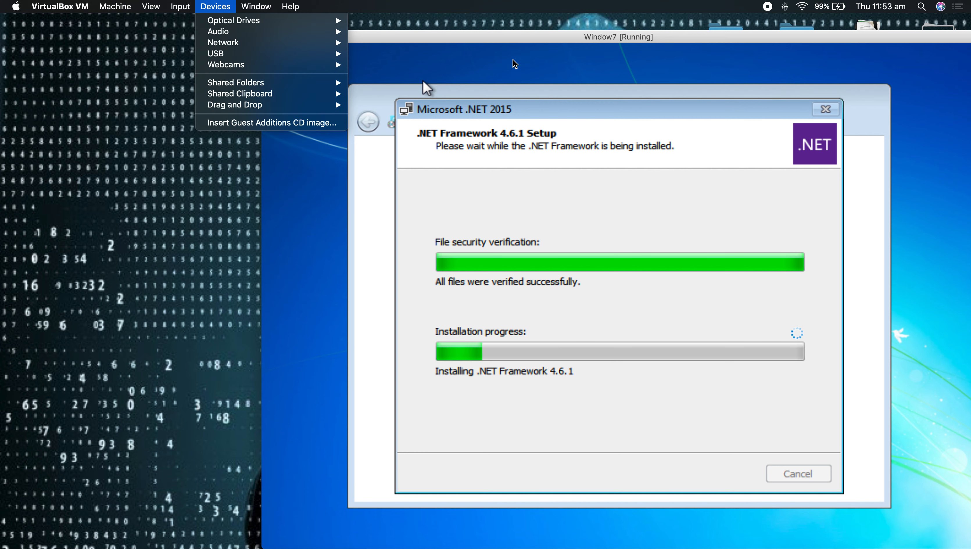
{"action": "left_click", "coordinate": [515, 37]}
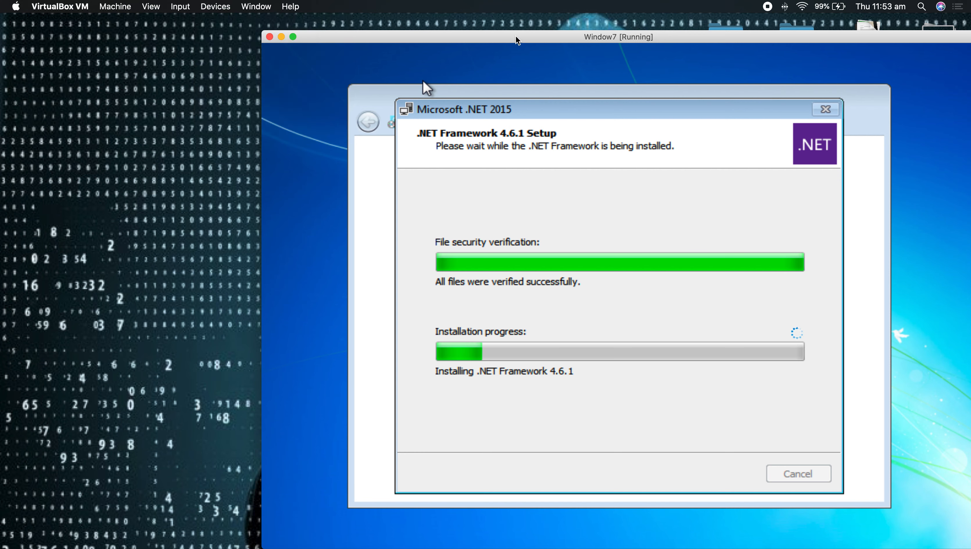